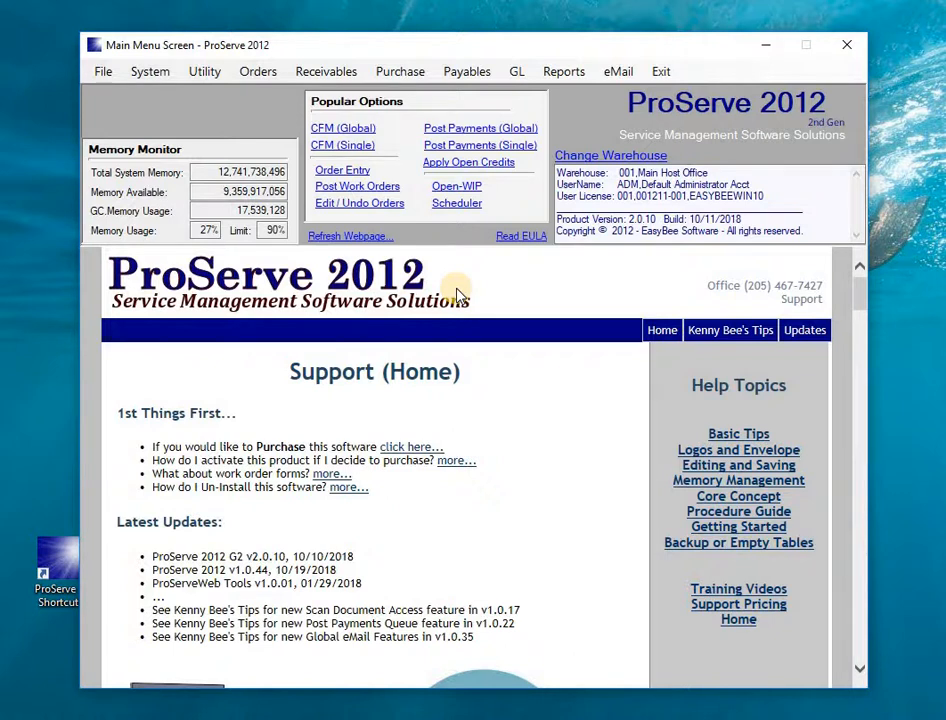
Open the departmental lookup table for departments, territories, salesmen and services, and list its Territory records.
left_click(148, 74)
mouse_move(165, 136)
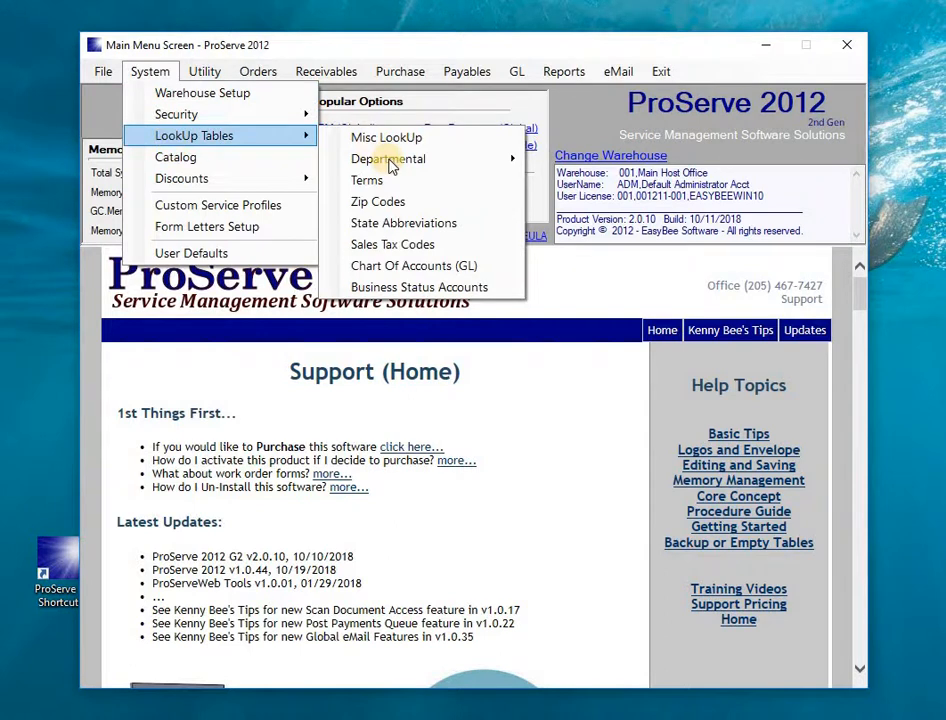
mouse_move(390, 167)
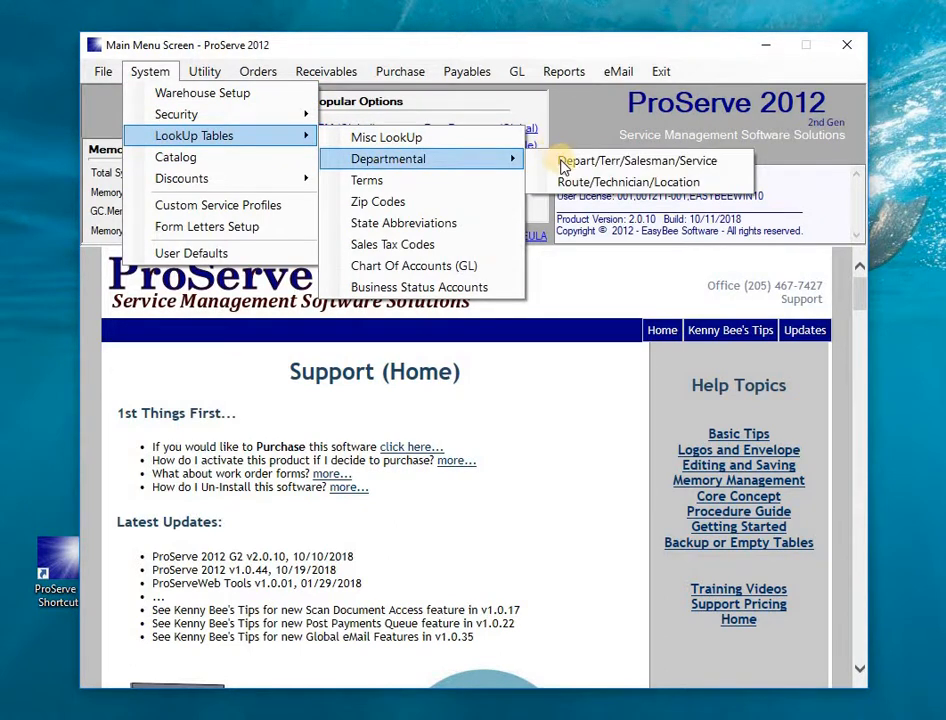
left_click(631, 164)
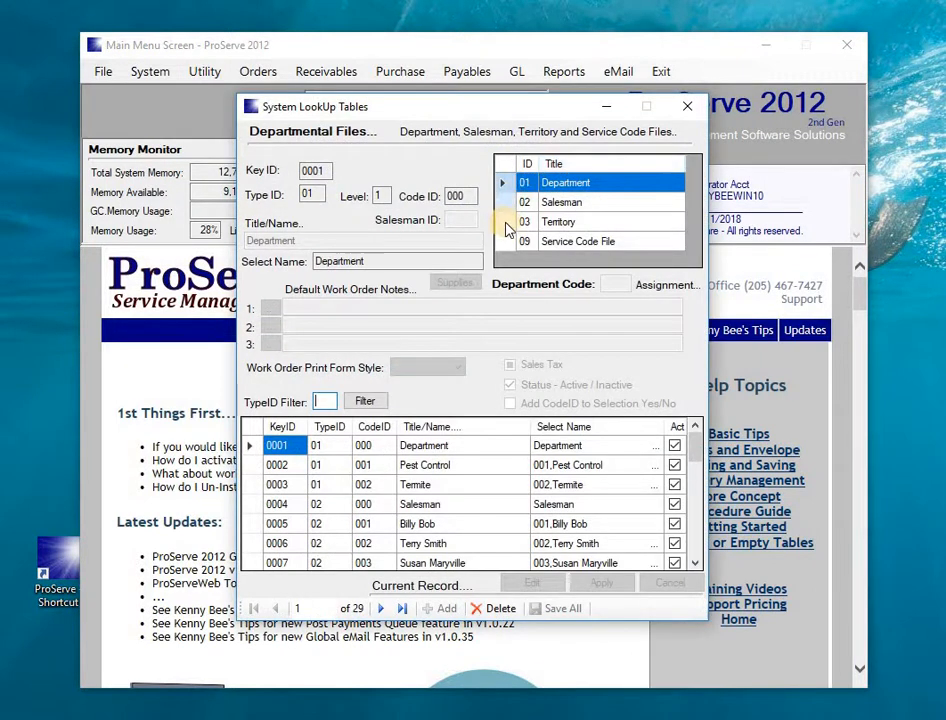
left_click(506, 222)
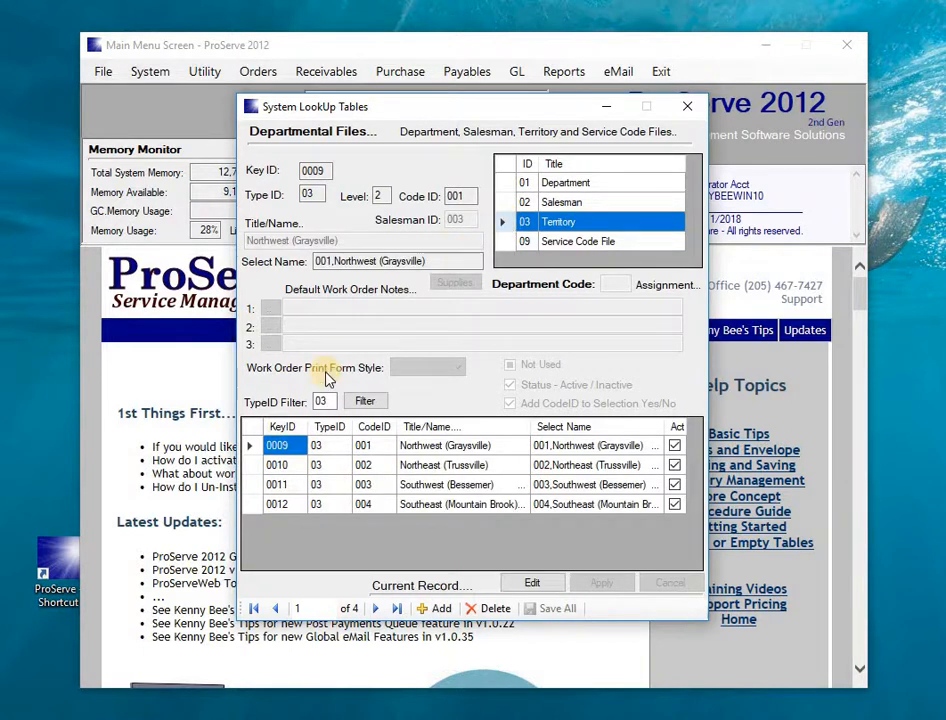
Open the Northeast (Trussville) territory for editing, switch its active status off and back on, and apply the record.
double_click(255, 468)
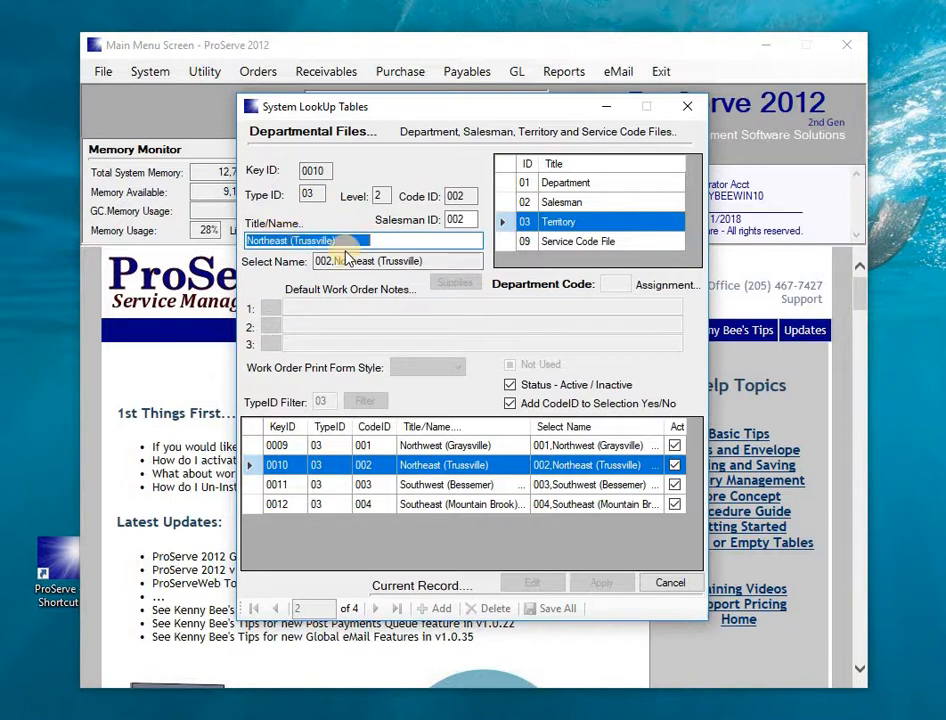
left_click(474, 219)
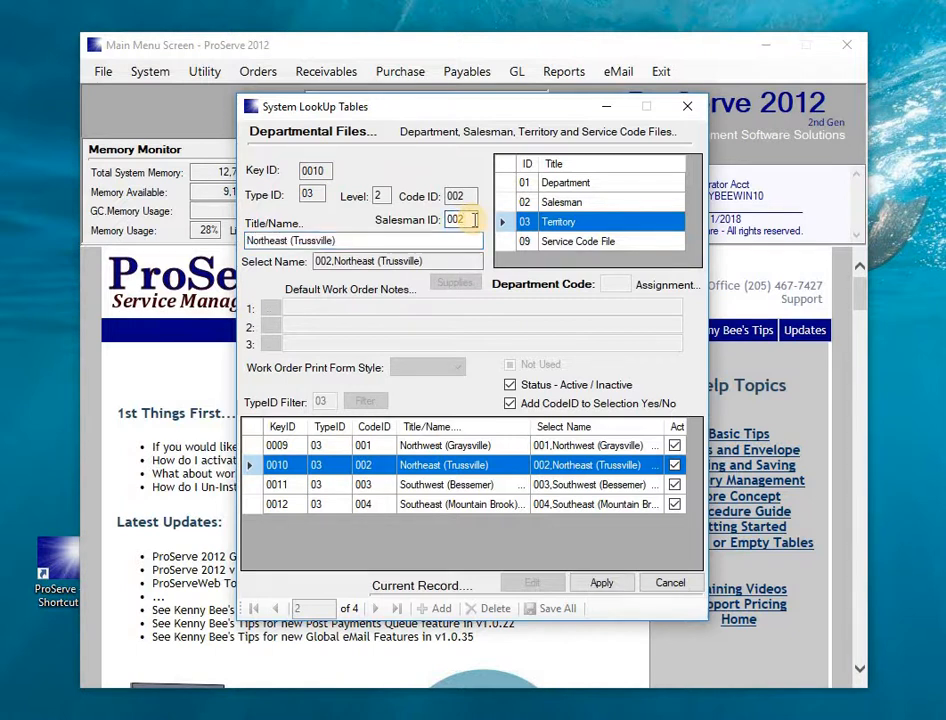
left_click(511, 386)
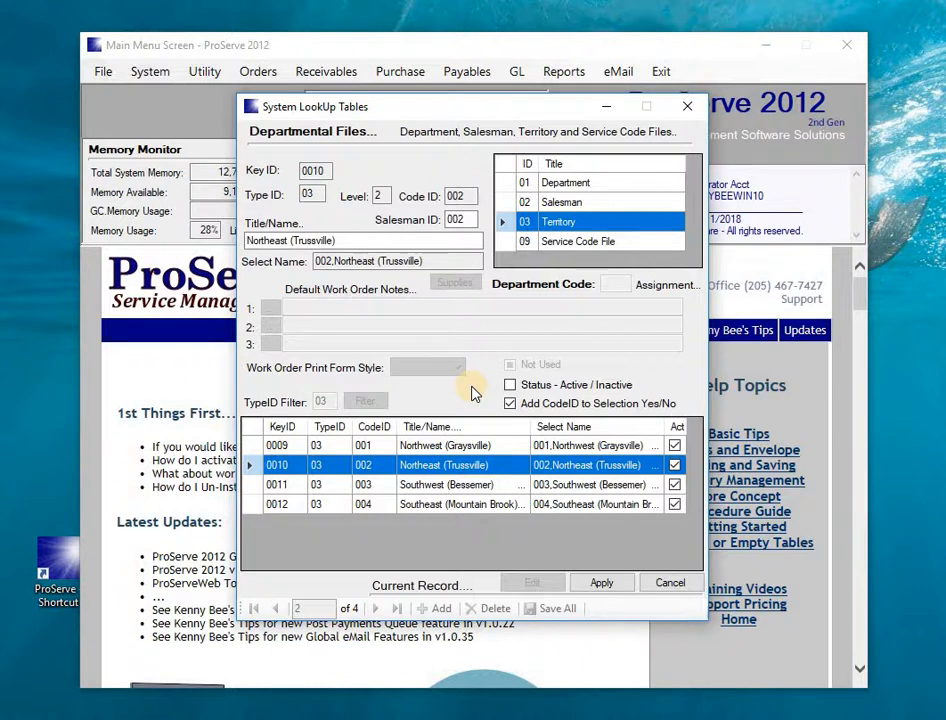
left_click(510, 385)
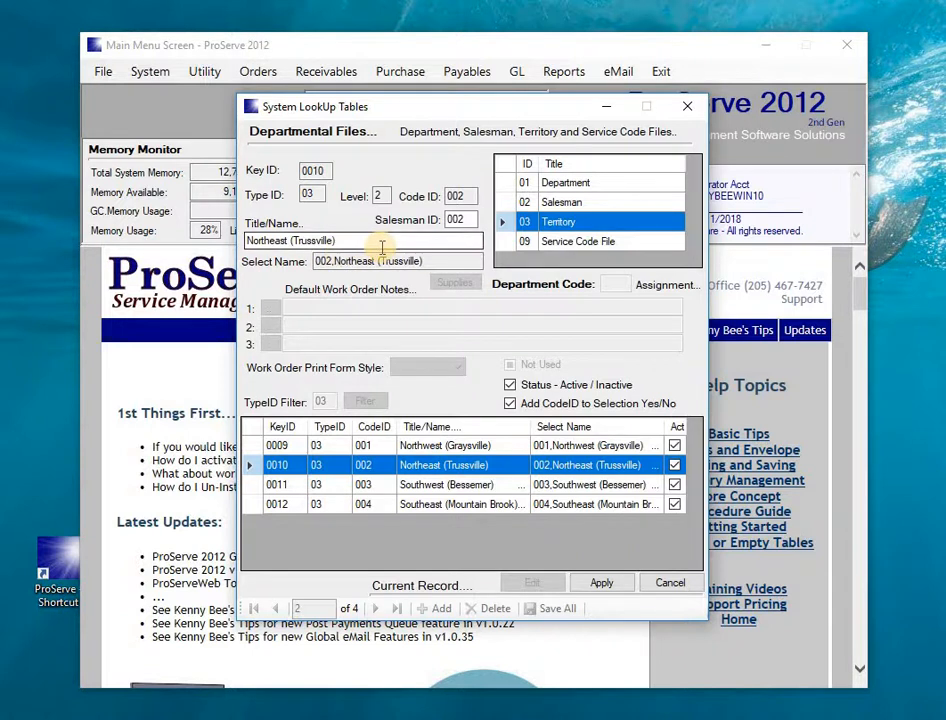
left_click(606, 581)
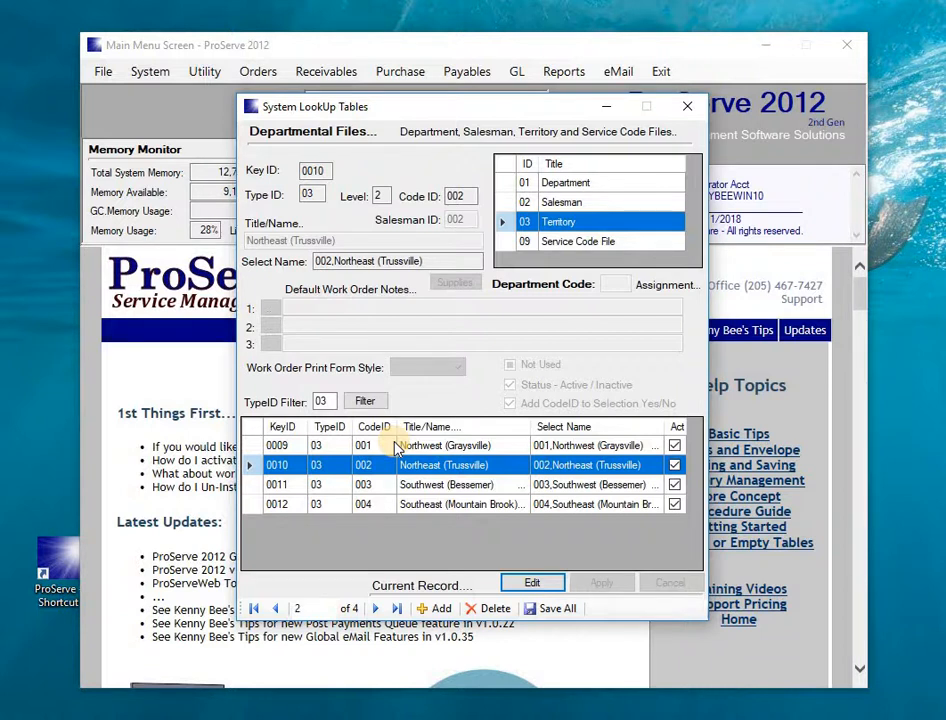
Open the salesman record with code 002 for editing, switch its active status off and back on, and apply the record.
left_click(520, 202)
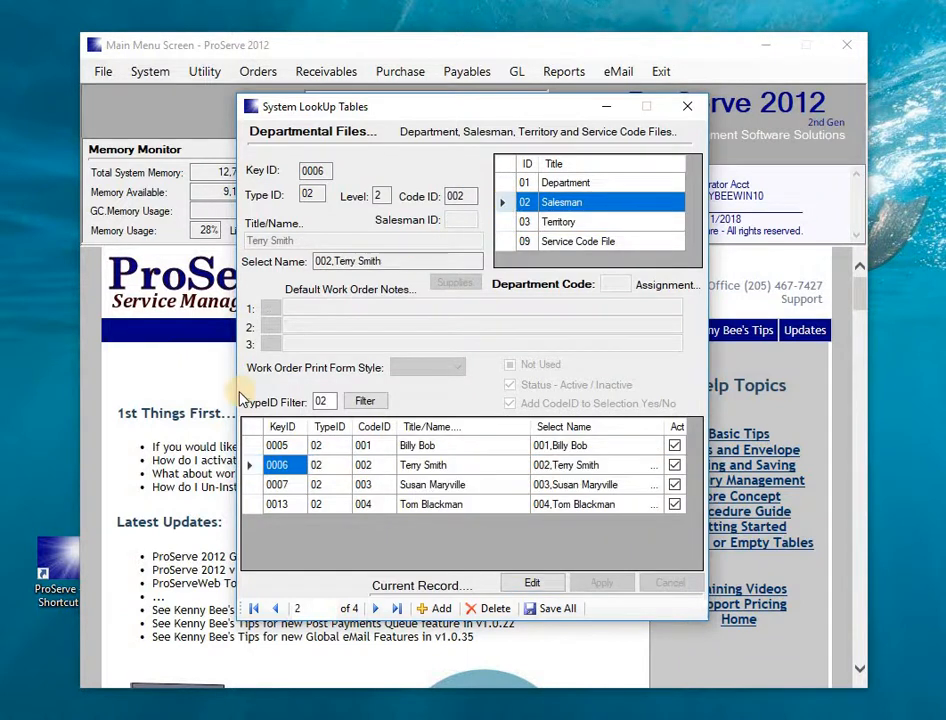
left_click(259, 466)
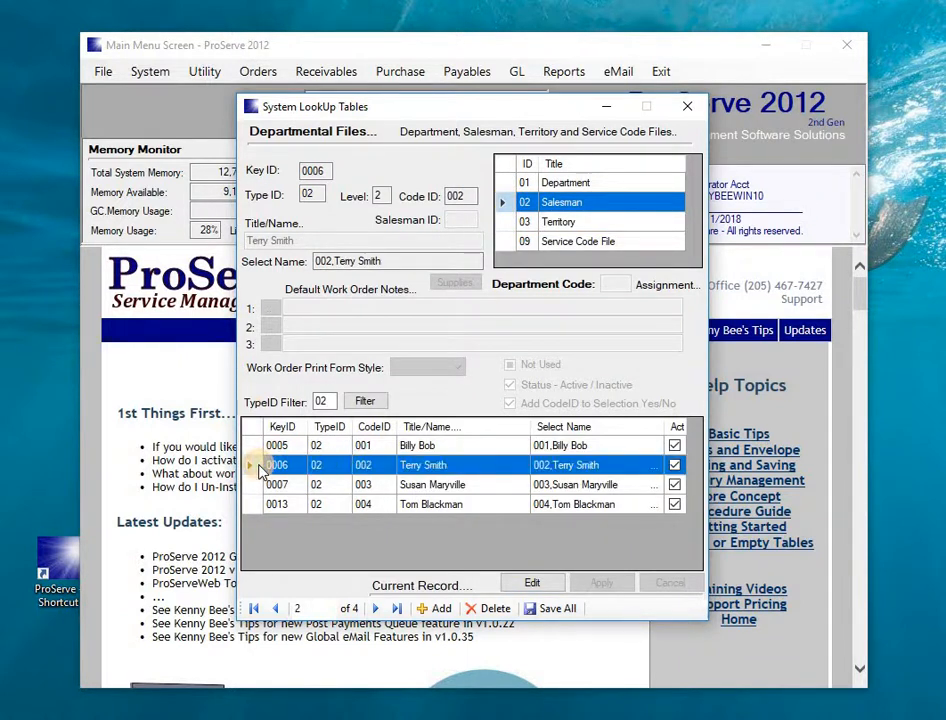
left_click(250, 240)
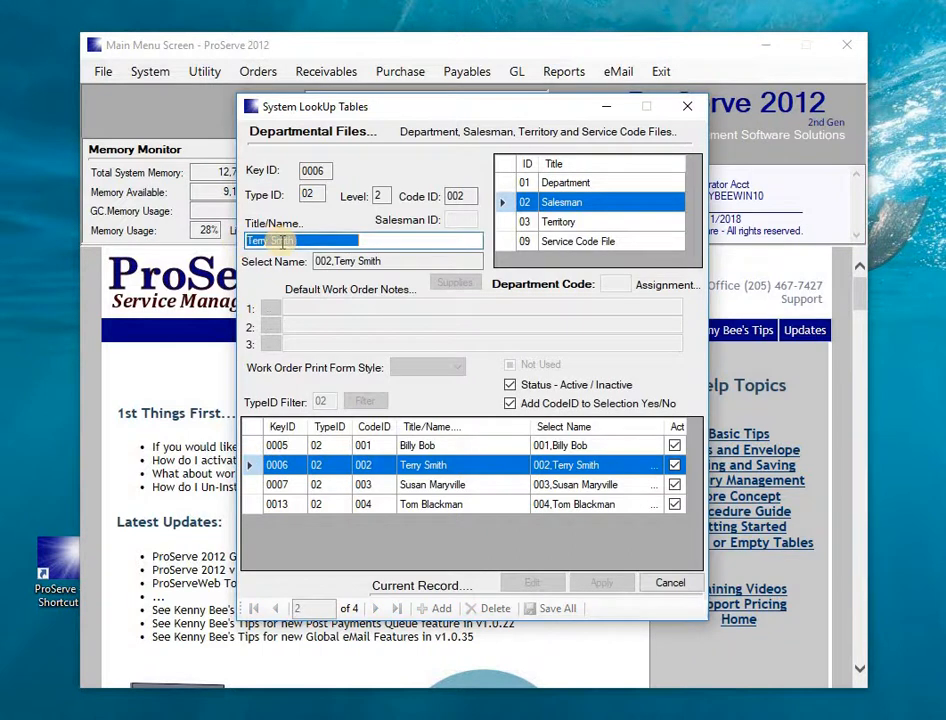
left_click(510, 385)
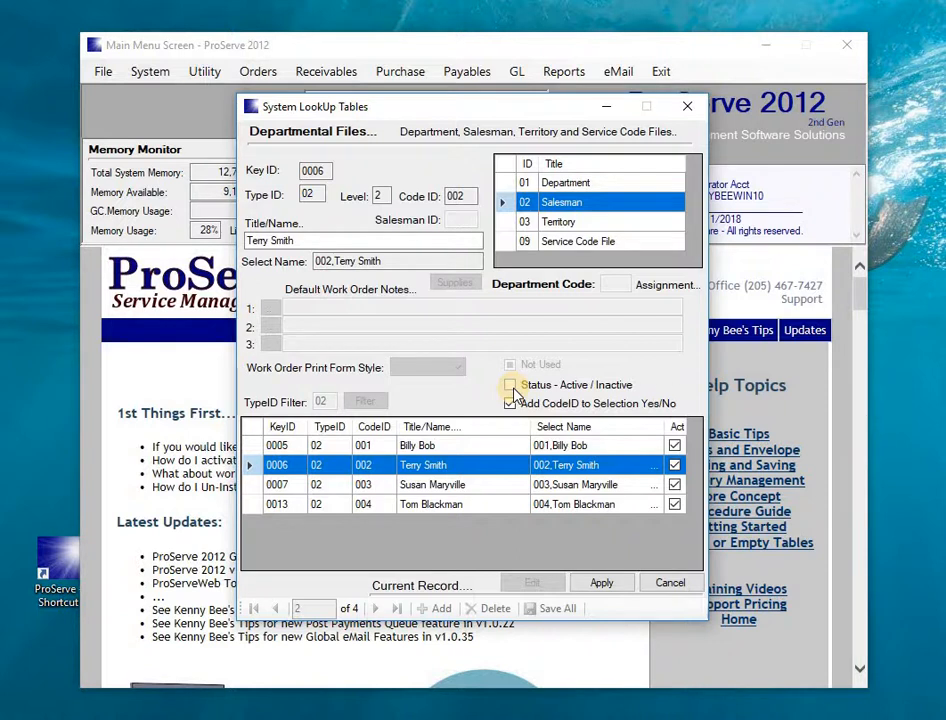
left_click(511, 386)
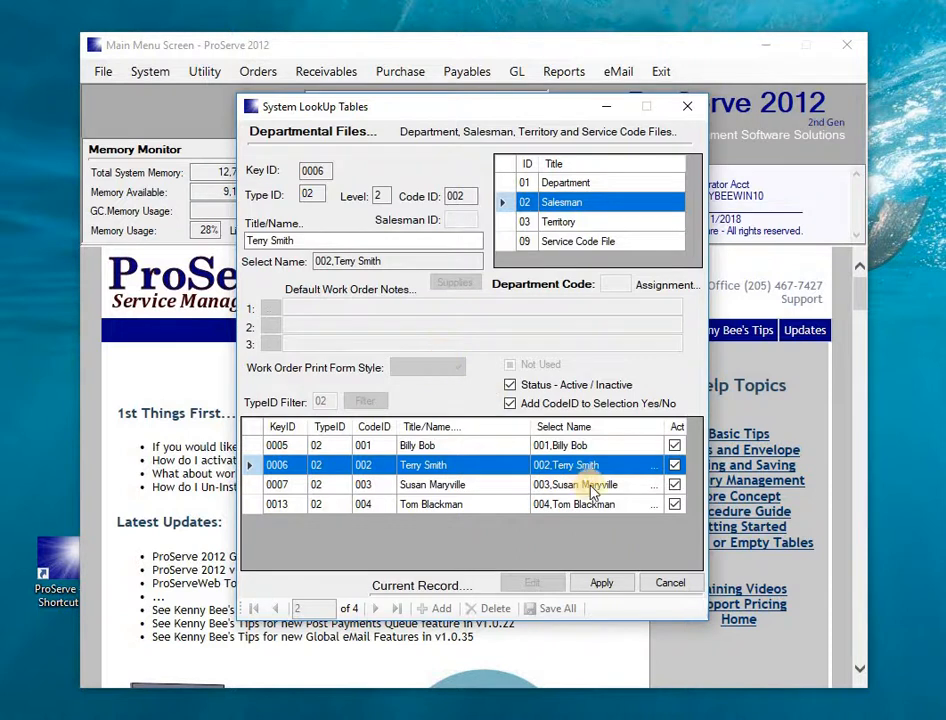
left_click(630, 584)
left_click(522, 223)
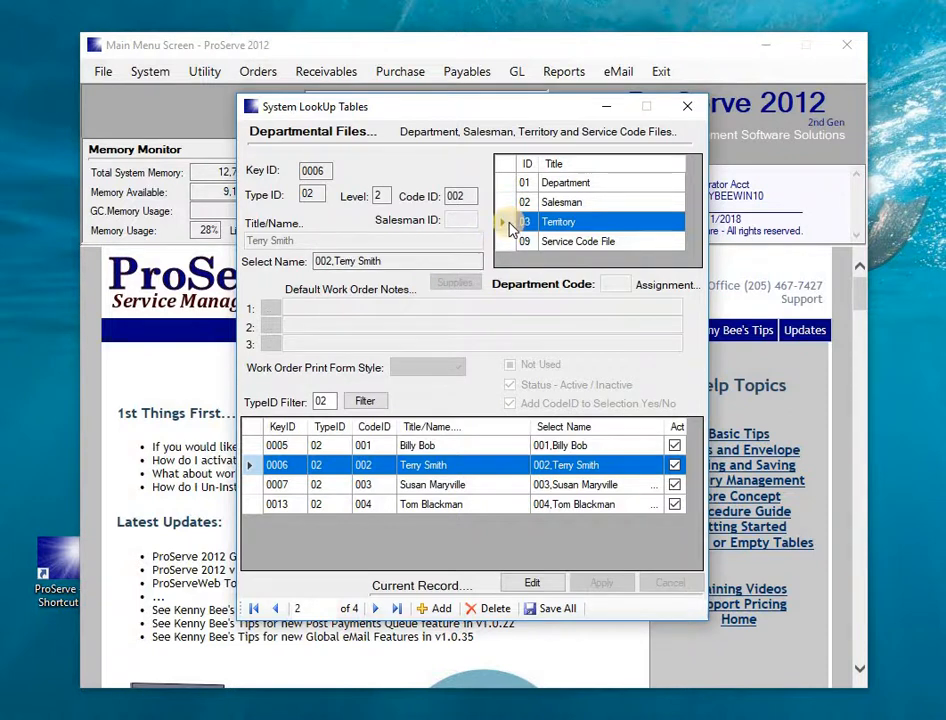
left_click(252, 486)
double_click(252, 486)
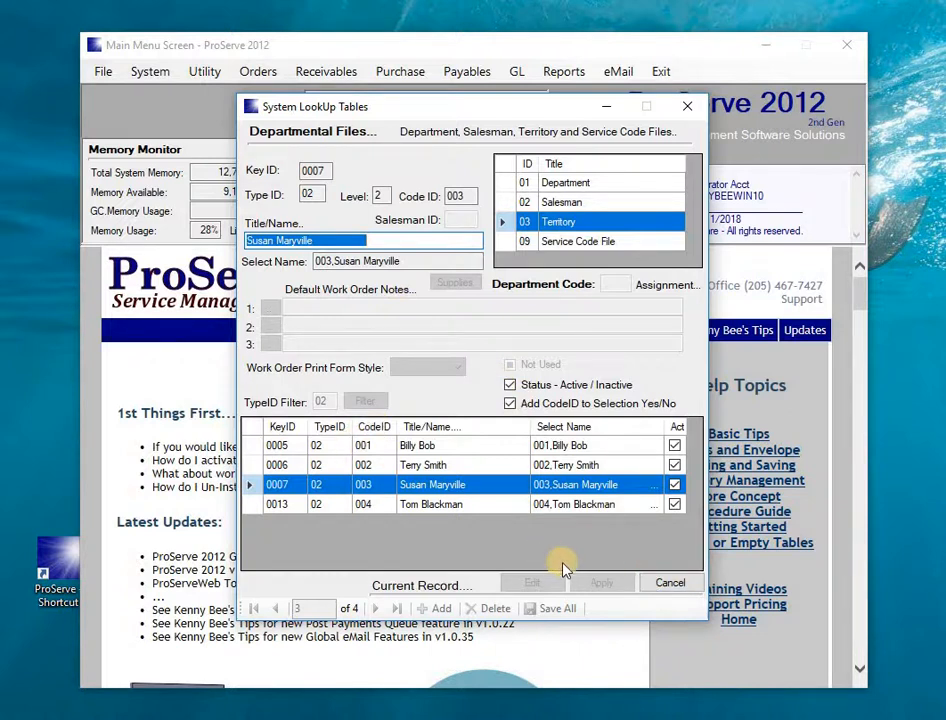
left_click(670, 582)
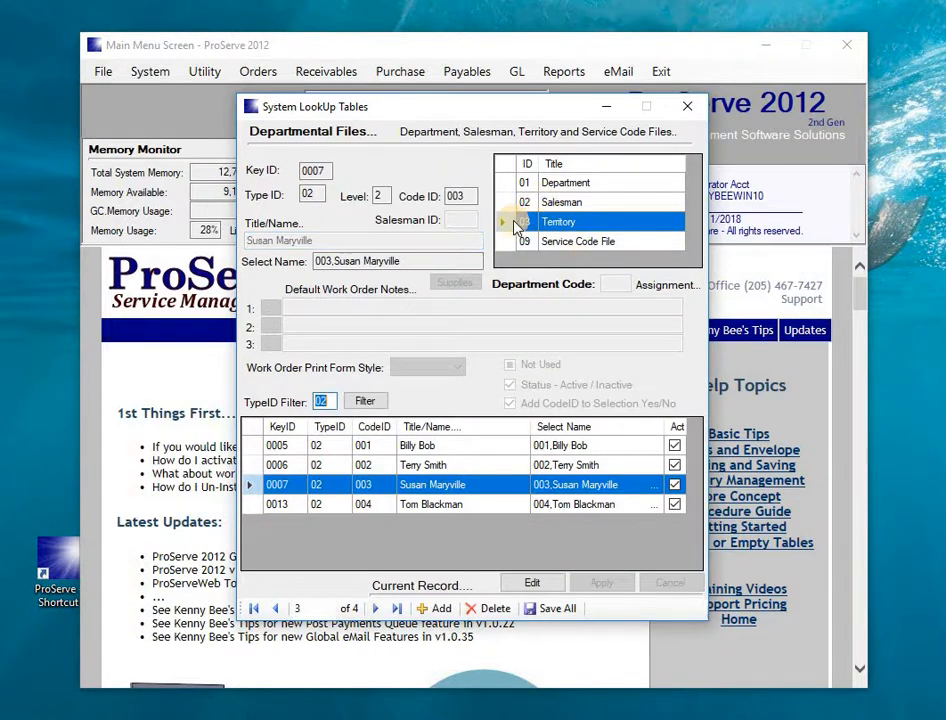
List the Territory records, open Southwest (Bessemer) for editing to review its salesman assignment, and cancel the edit.
left_click(515, 222)
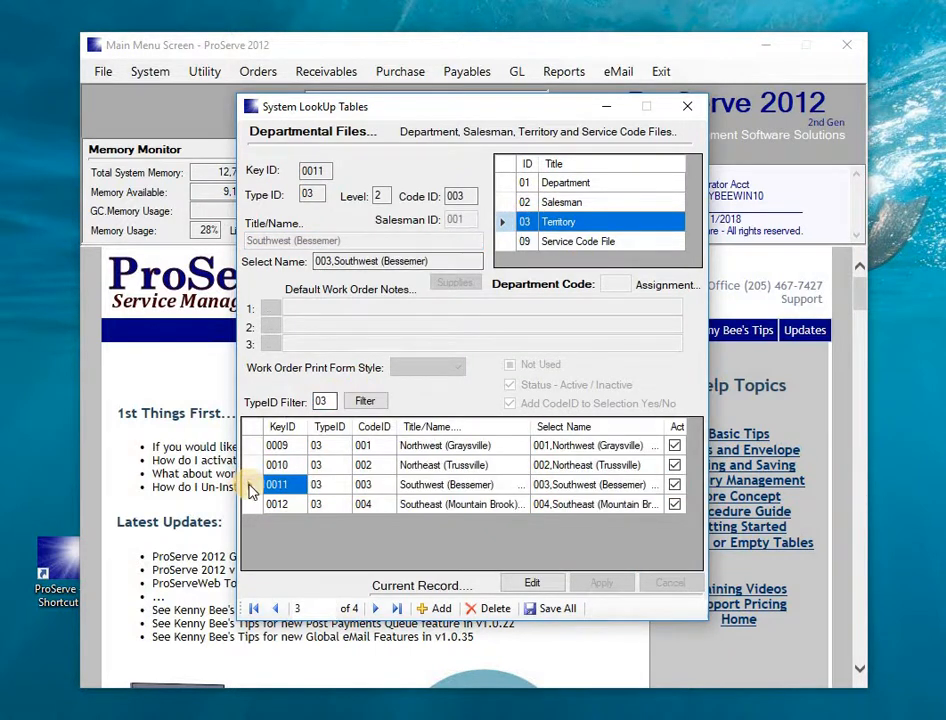
double_click(250, 487)
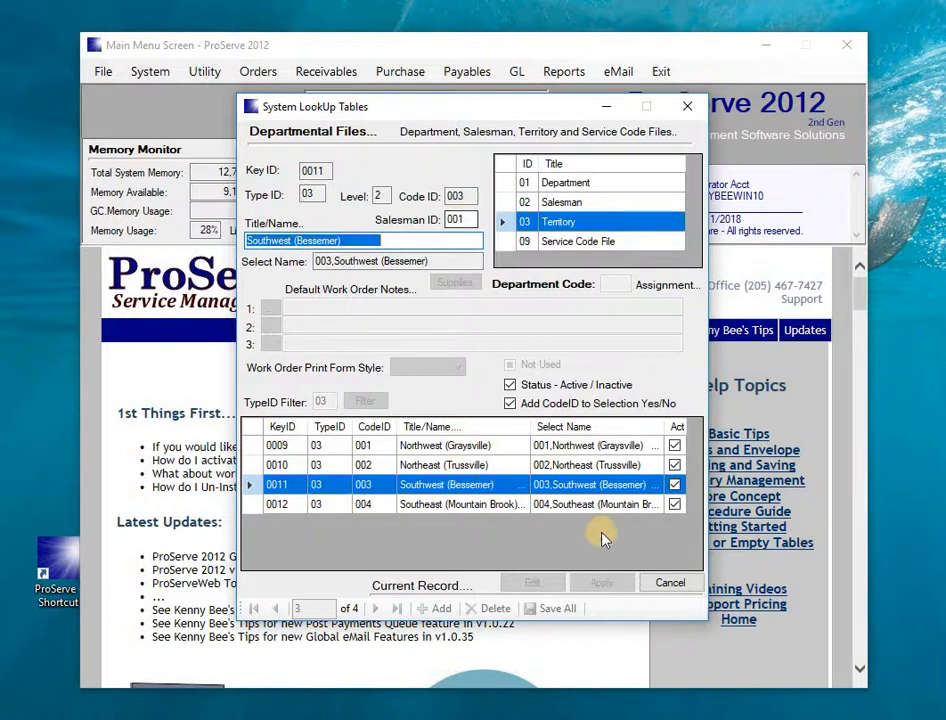
left_click(670, 582)
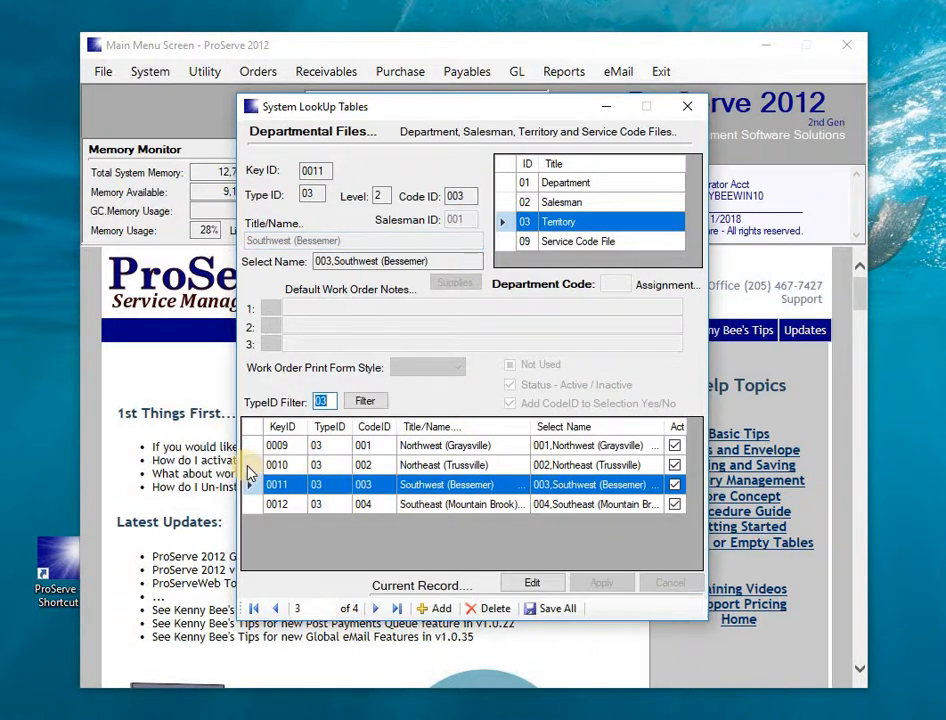
Change the Northeast (Trussville) territory's Salesman ID to 001, then cancel the edit.
left_click(249, 467)
double_click(250, 472)
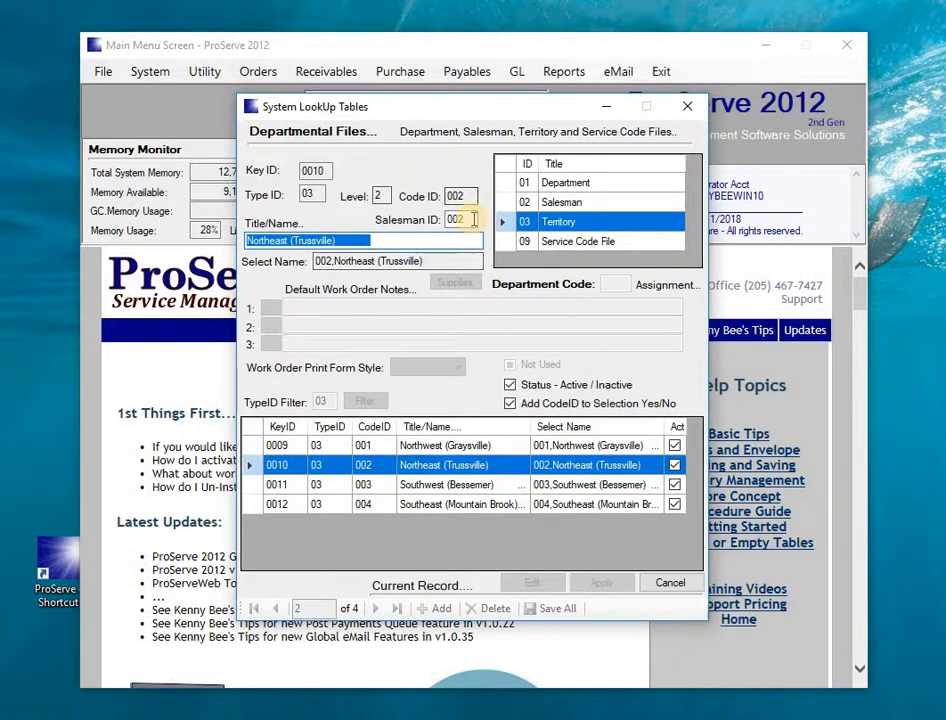
left_click(474, 221)
key("BackSpace")
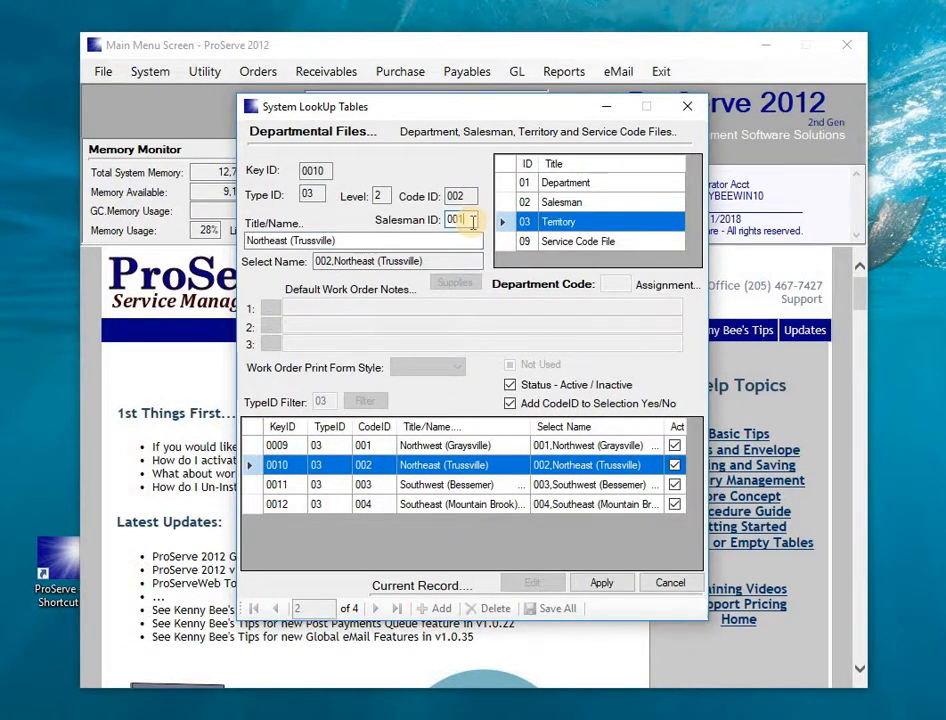
type("1")
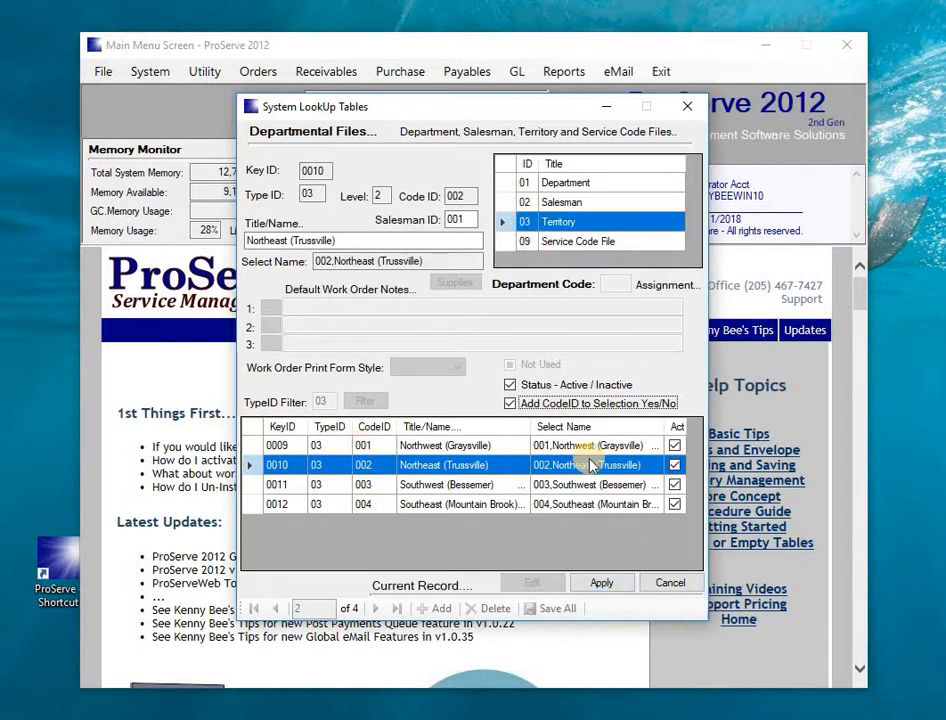
left_click(671, 585)
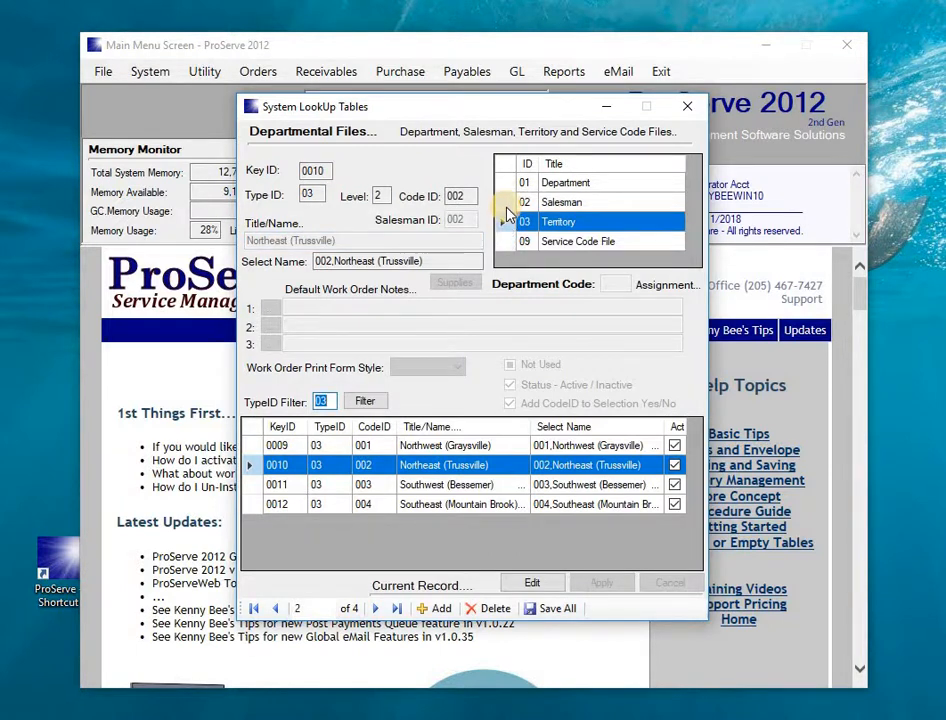
Select the Salesman type and close the departmental lookup table without saving the session's changes.
left_click(508, 206)
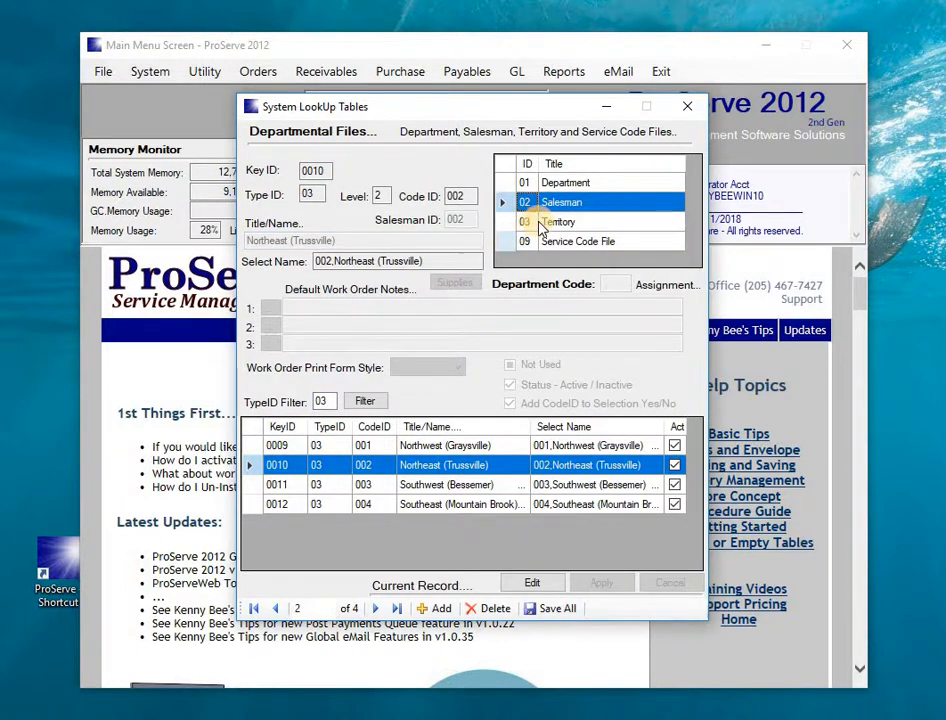
left_click(686, 112)
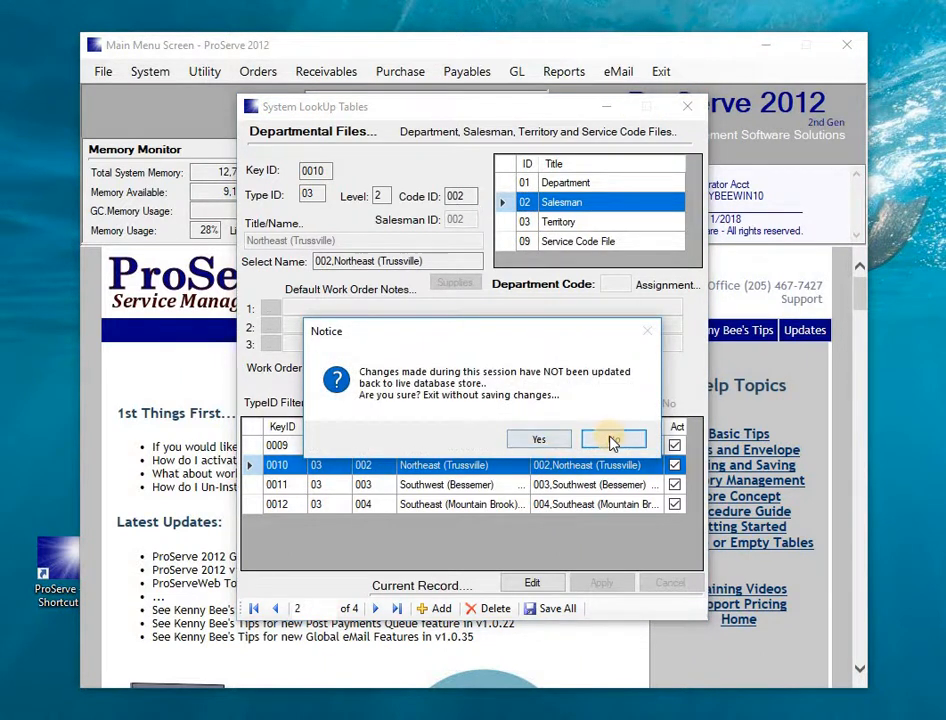
left_click(562, 443)
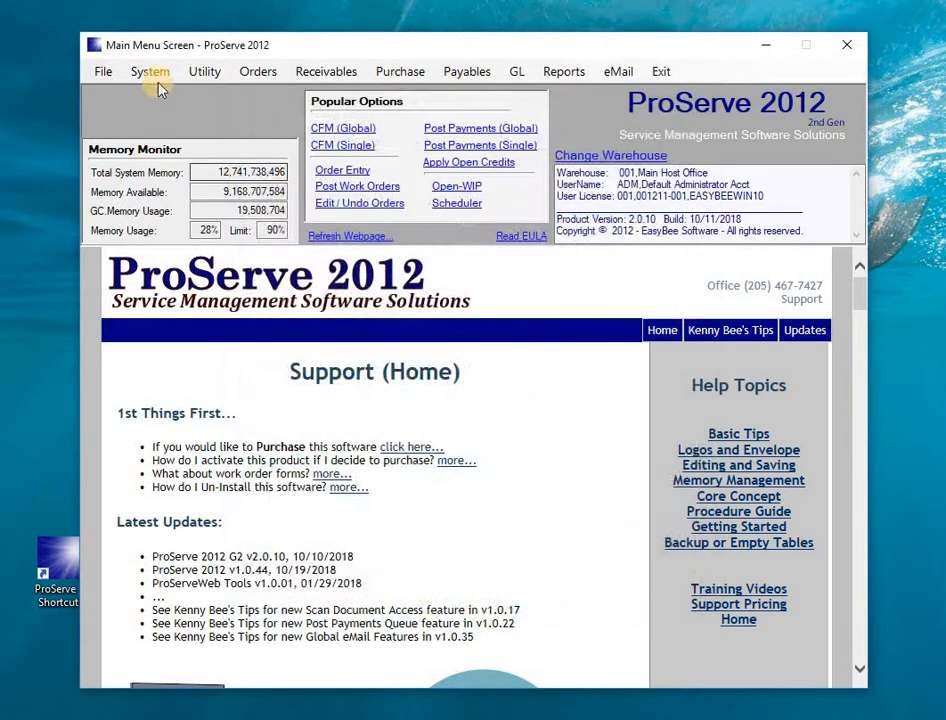
Open the Sales Tax Codes lookup table.
left_click(155, 72)
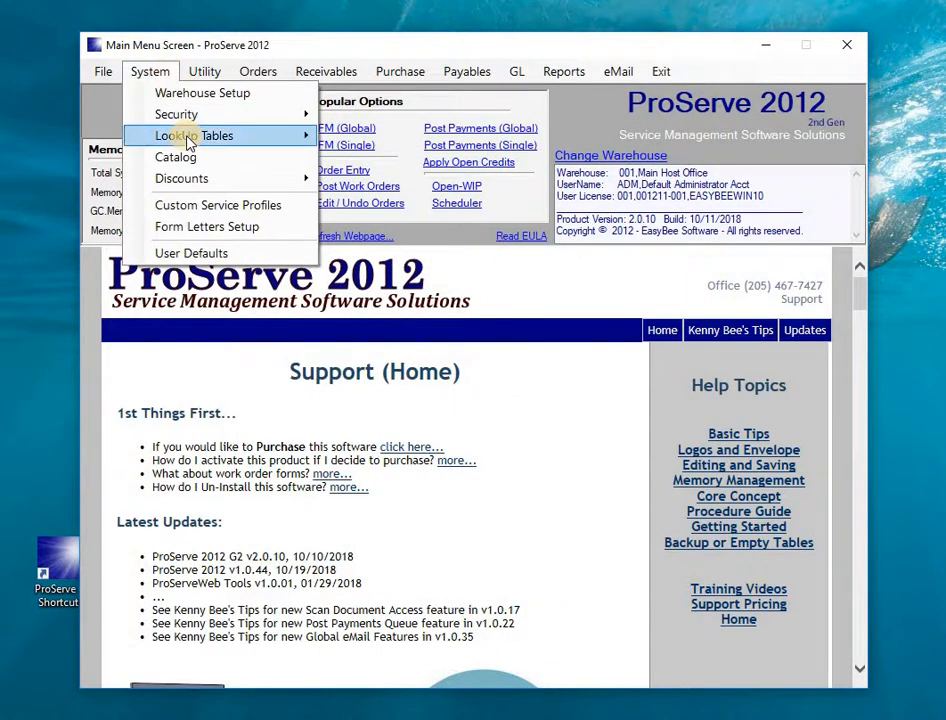
mouse_move(188, 142)
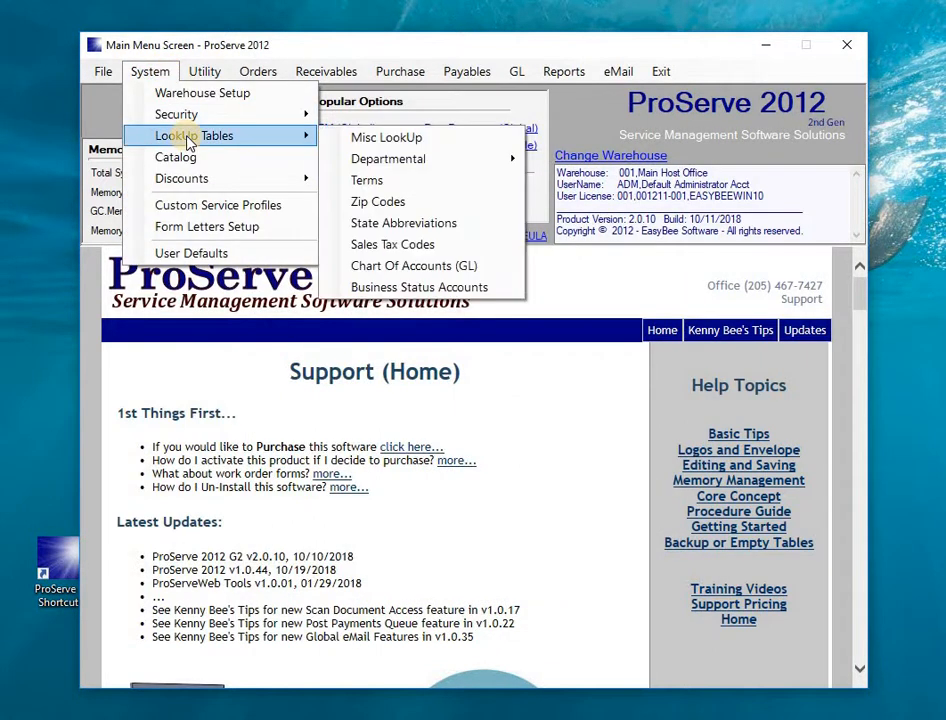
left_click(397, 248)
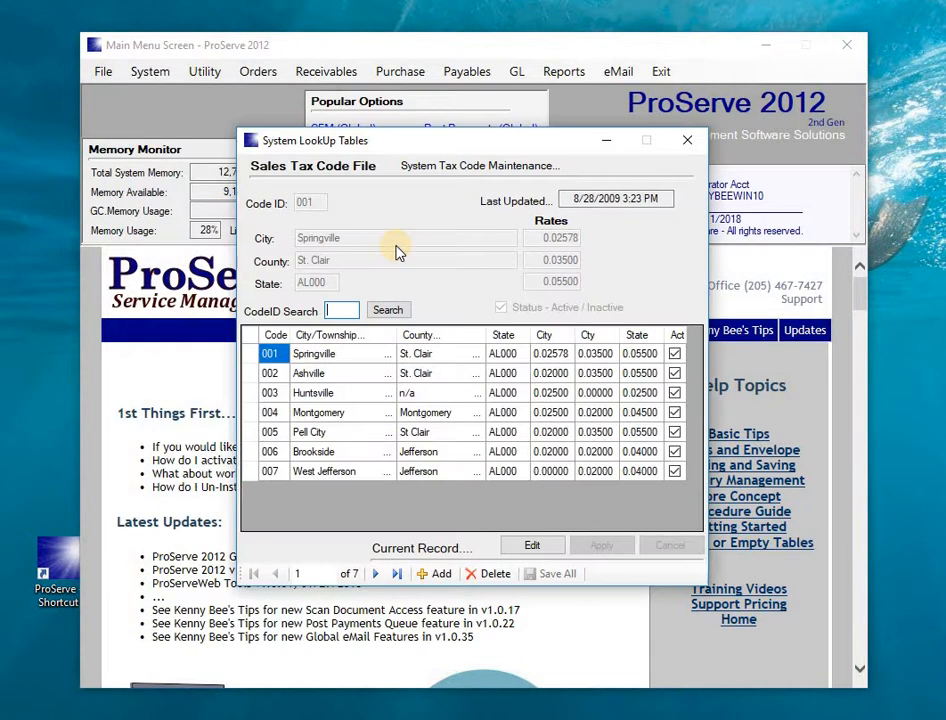
Open the Ashville sales tax code for editing, review its city name and city rate, and cancel the edit.
double_click(249, 374)
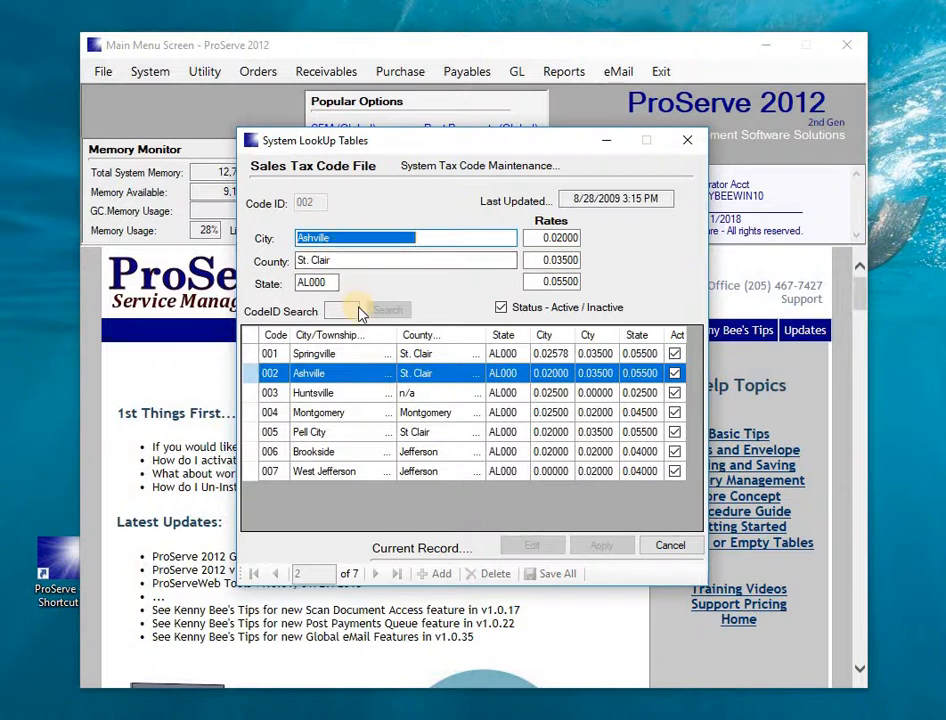
left_click_drag(408, 236, 484, 237)
left_click(548, 238)
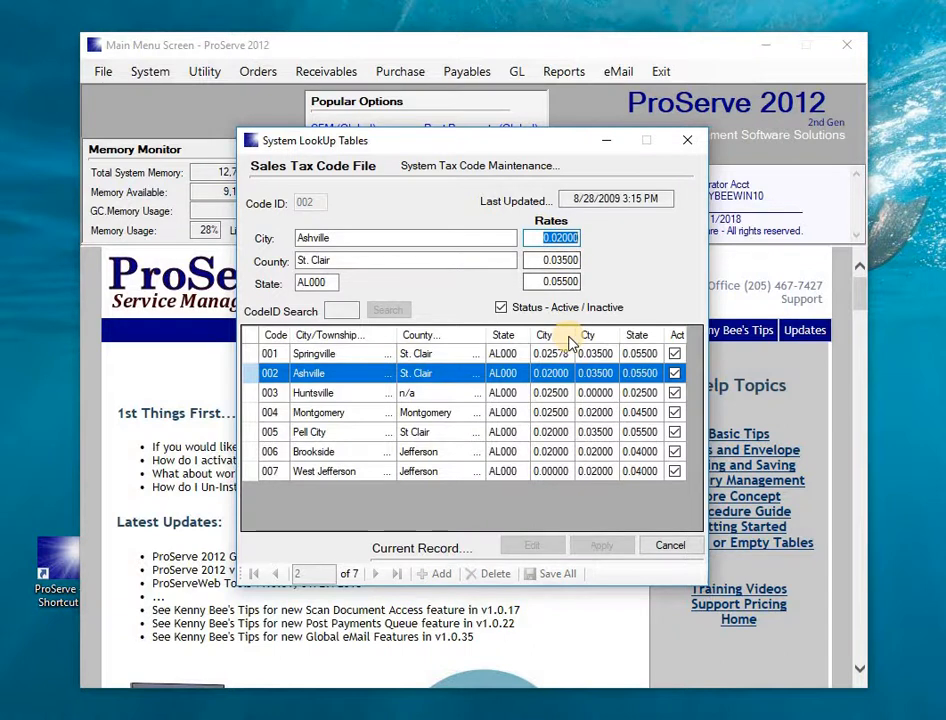
left_click(652, 546)
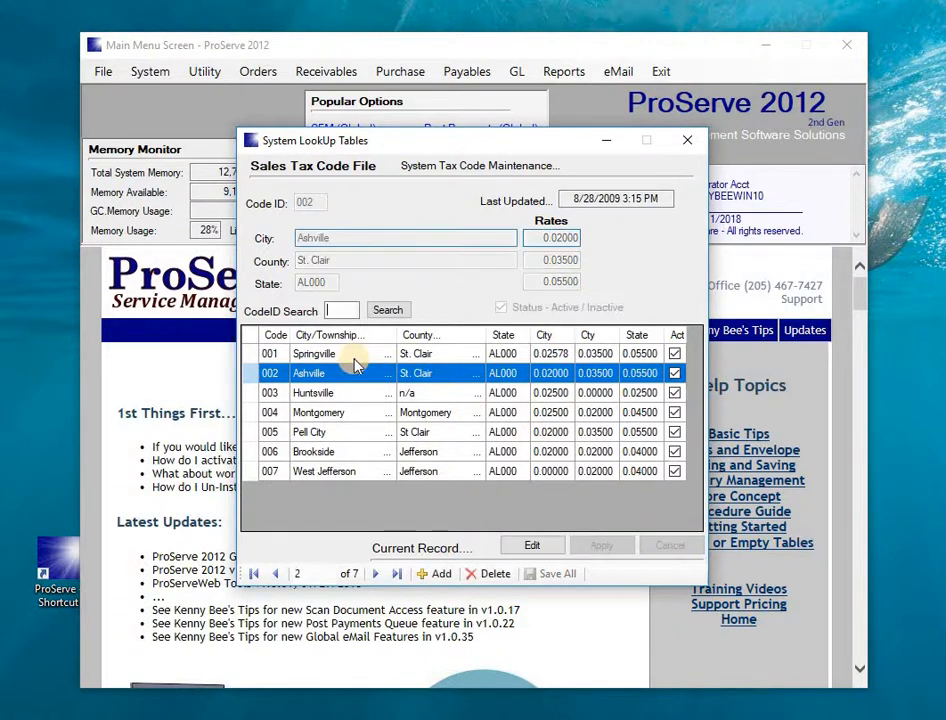
View the Huntsville, Montgomery and Pell City sales tax records in turn.
left_click(247, 397)
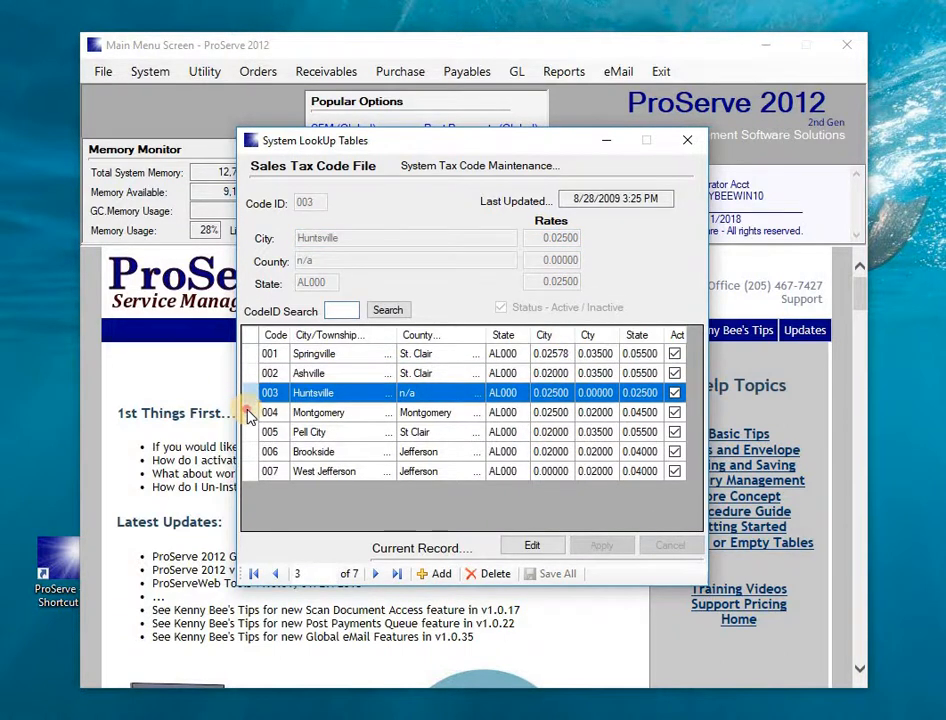
left_click(248, 414)
left_click(249, 436)
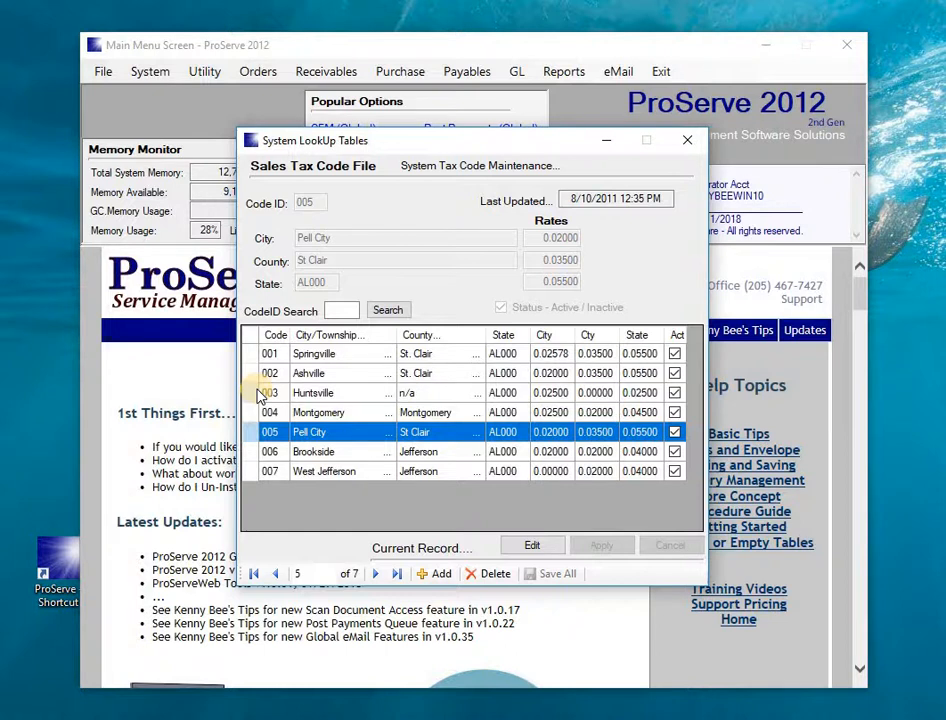
Close the Sales Tax Codes lookup table and open Warehouse Setup.
left_click(687, 140)
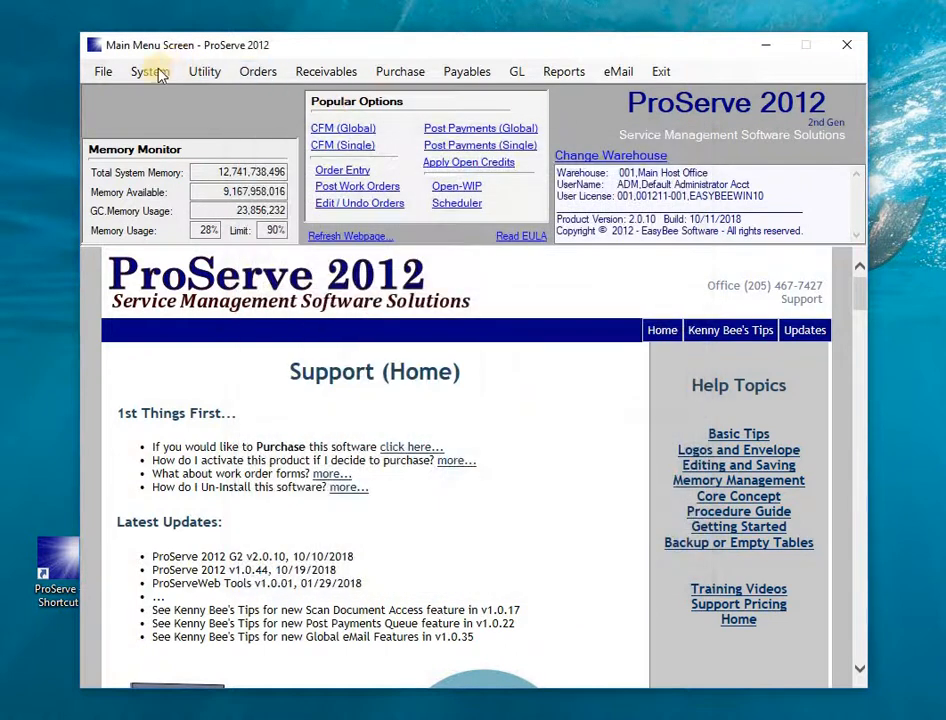
left_click(155, 73)
left_click(170, 92)
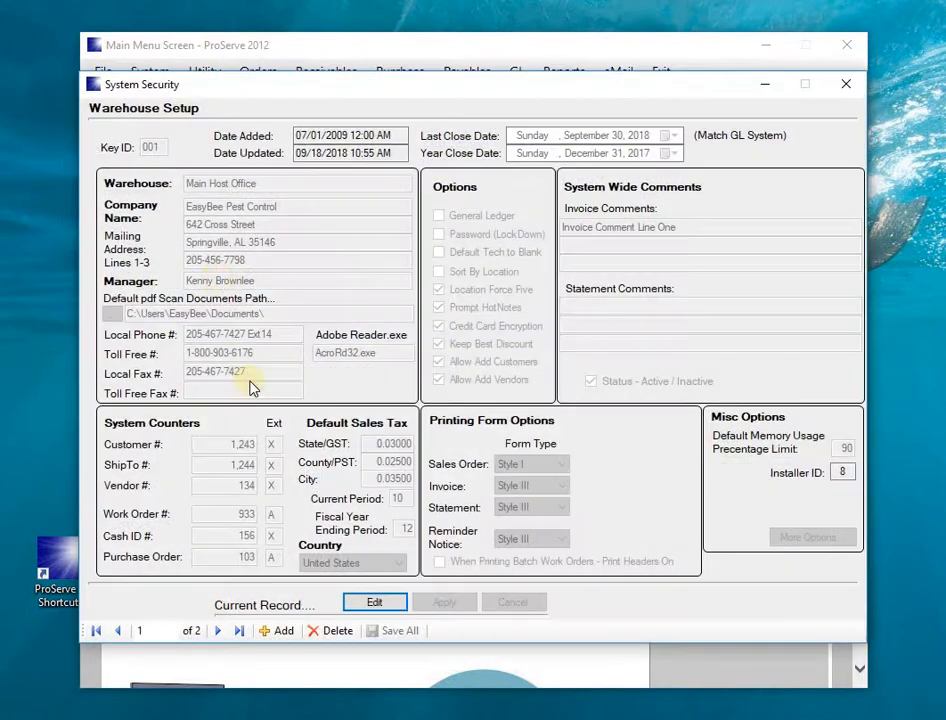
Open the Main Host Office warehouse record for editing, review its default sales tax rates, and close the setup without changes.
left_click(374, 601)
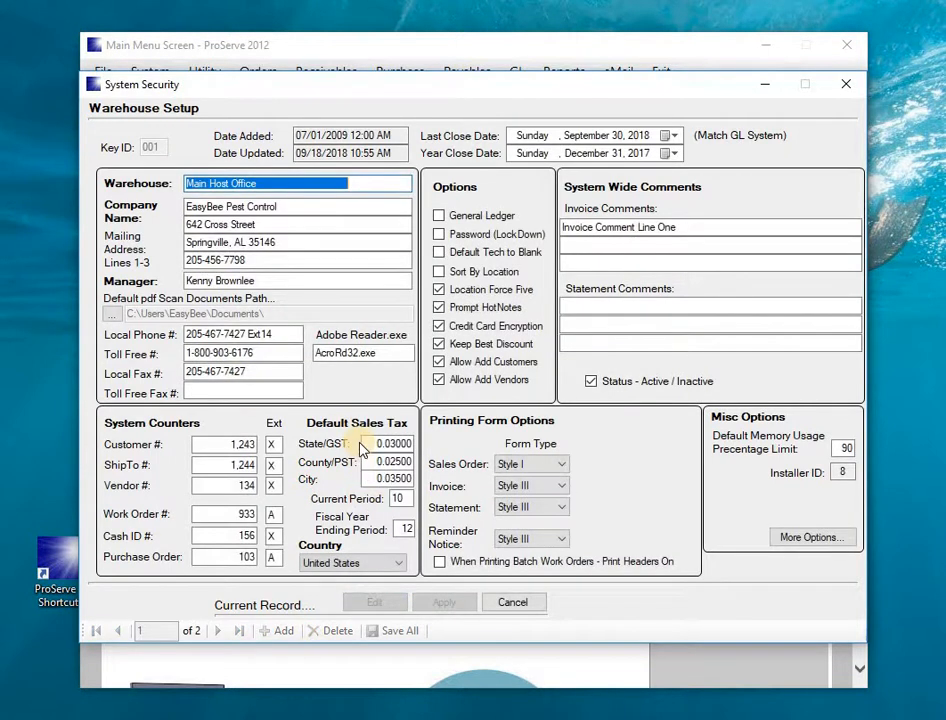
left_click(366, 444)
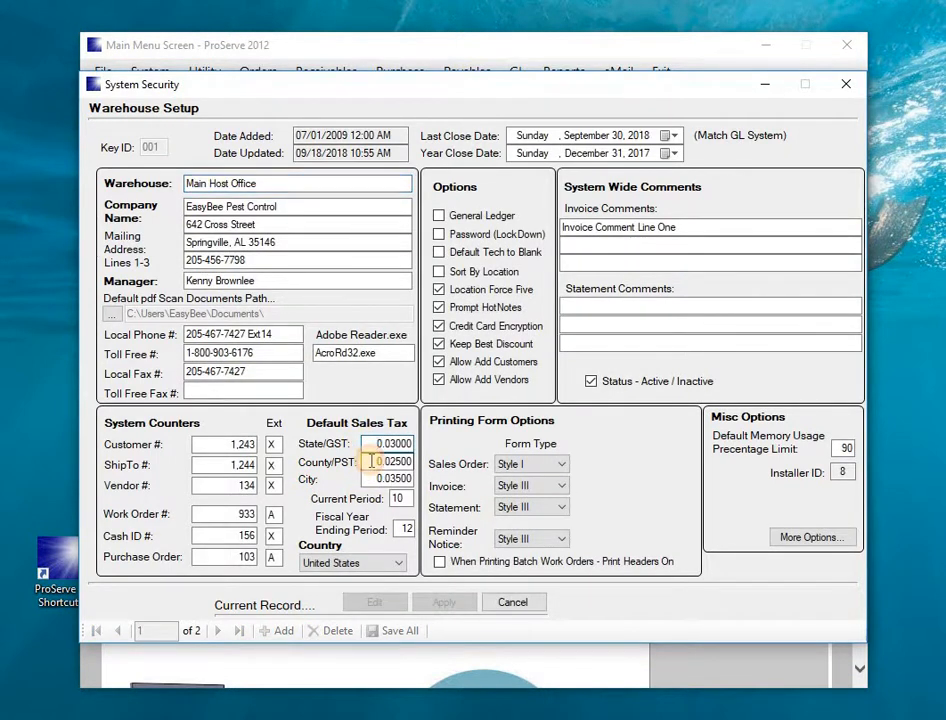
left_click(376, 479)
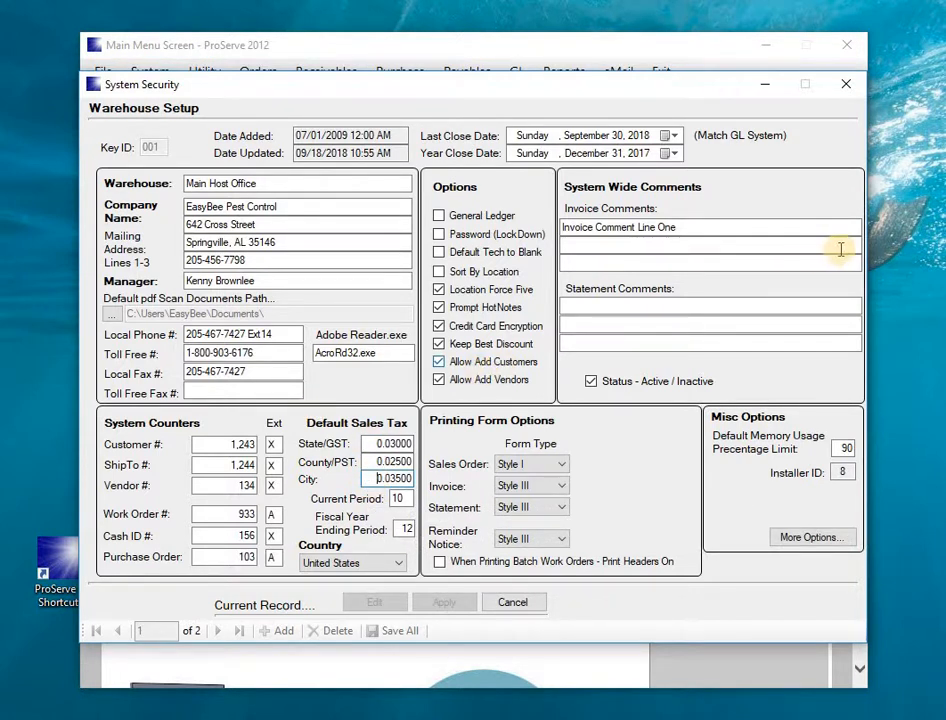
left_click(846, 89)
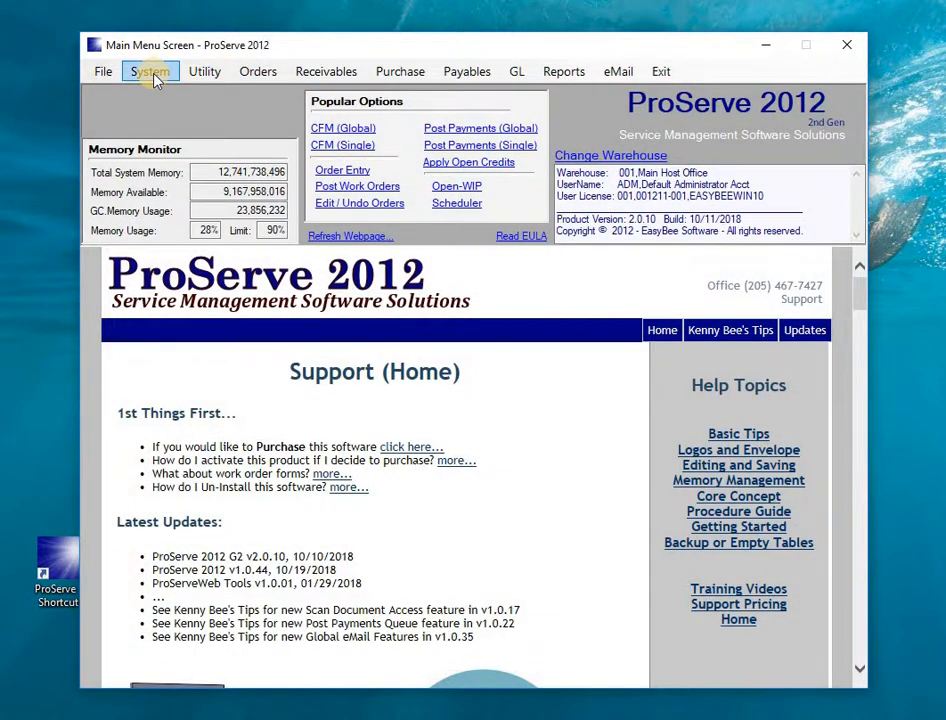
Open the Misc LookUp table and list its County / Misc Codes entries.
left_click(197, 76)
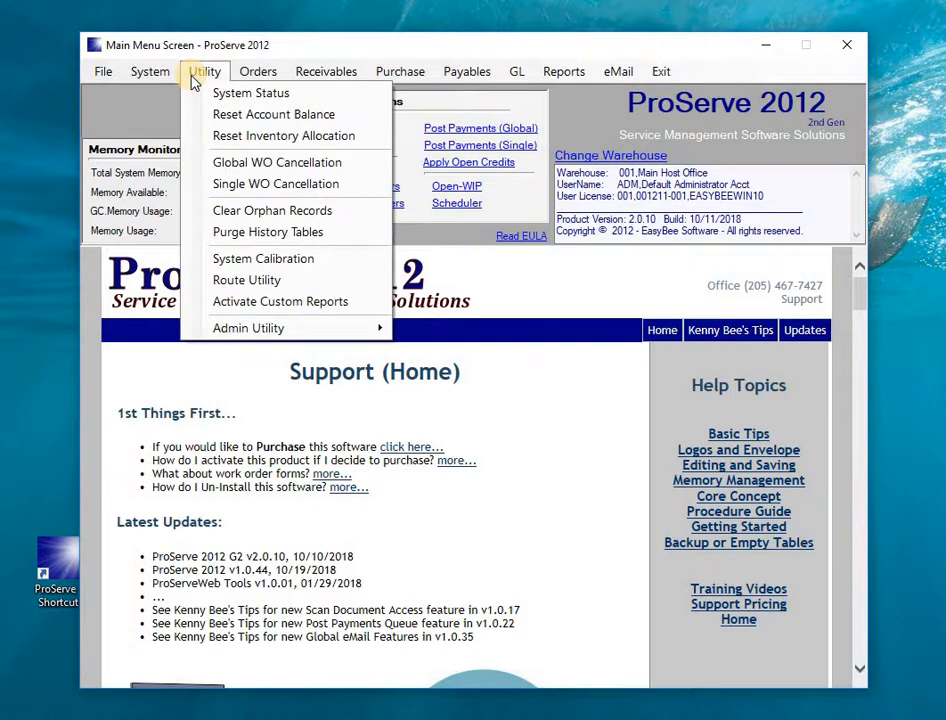
mouse_move(150, 72)
mouse_move(186, 116)
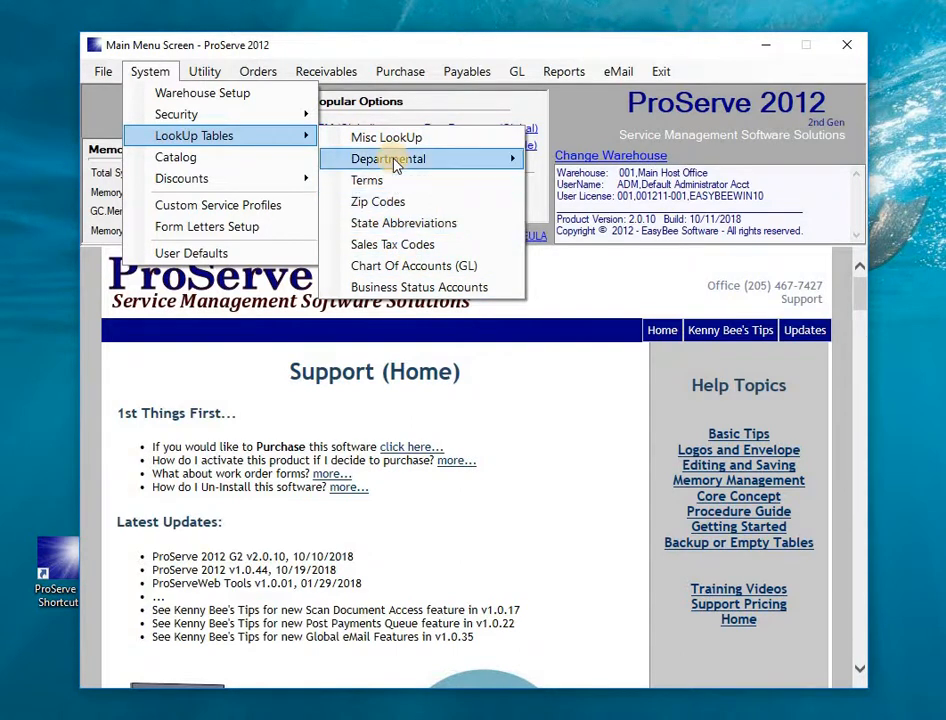
mouse_move(393, 160)
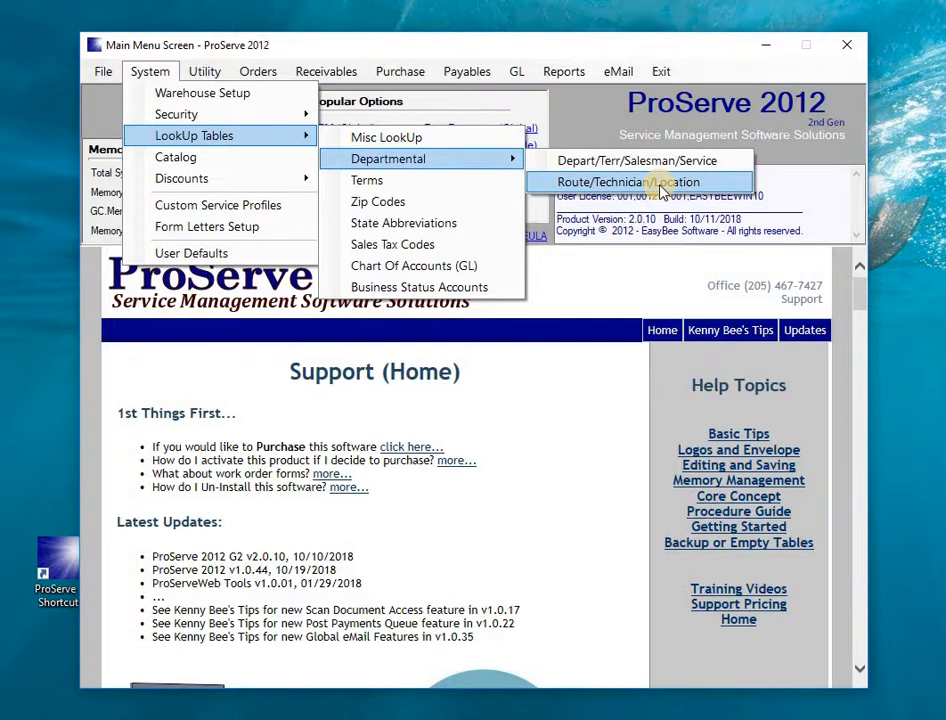
left_click(509, 141)
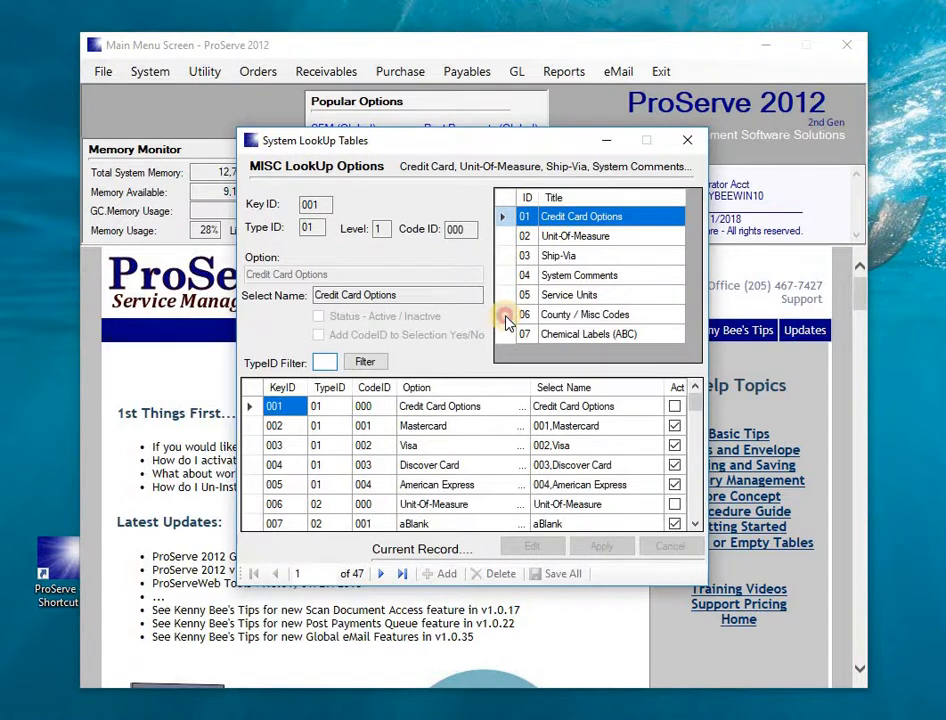
left_click(507, 318)
left_click(583, 316)
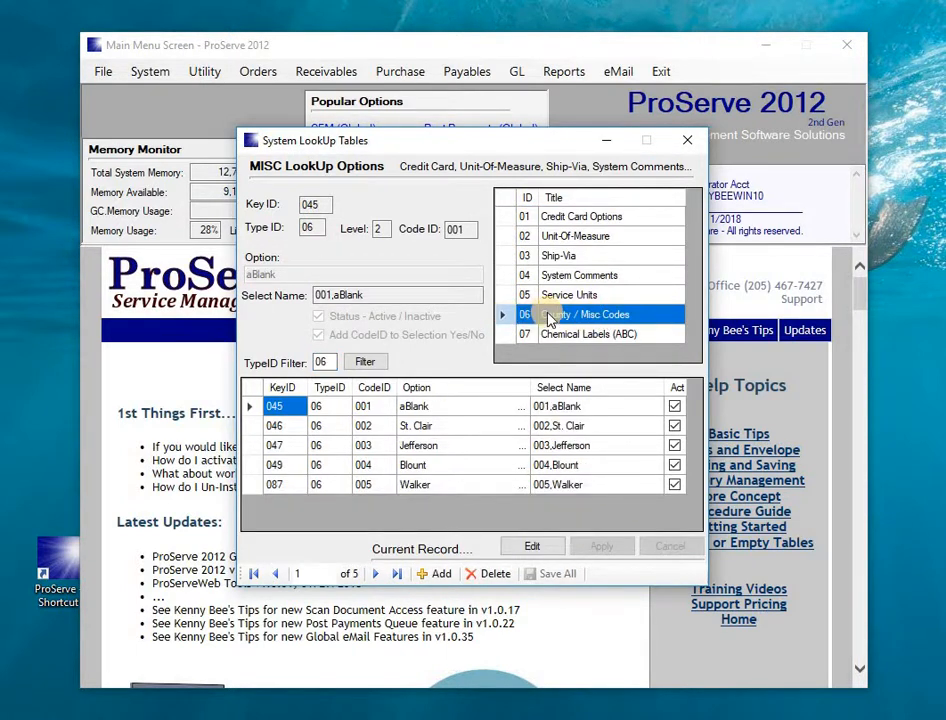
View the St. Clair county code, open Jefferson for editing, cancel the edit and close the lookup table.
left_click(252, 427)
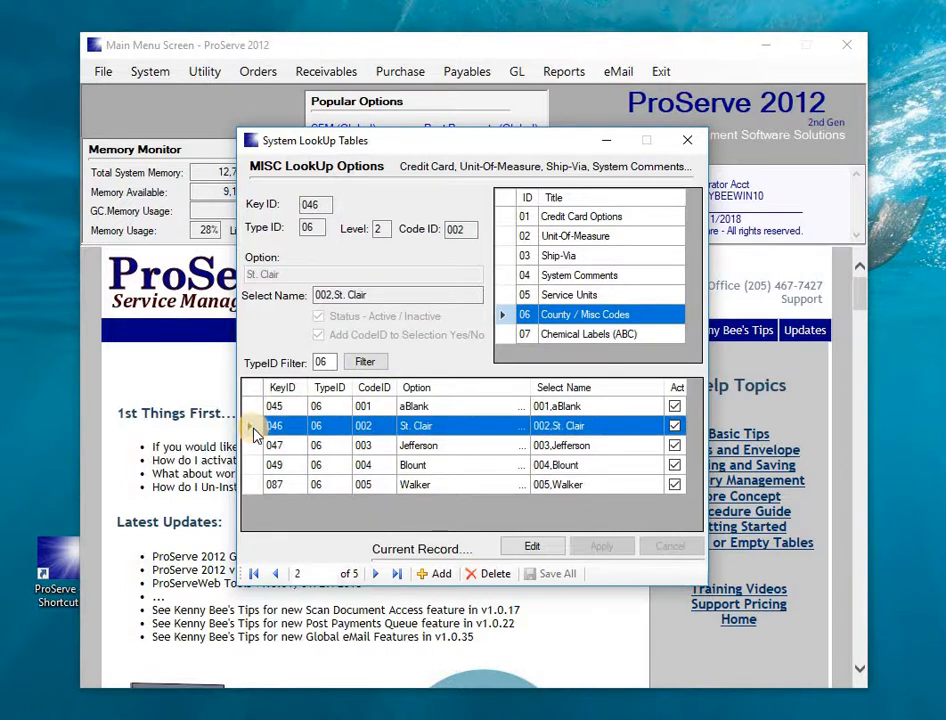
double_click(253, 446)
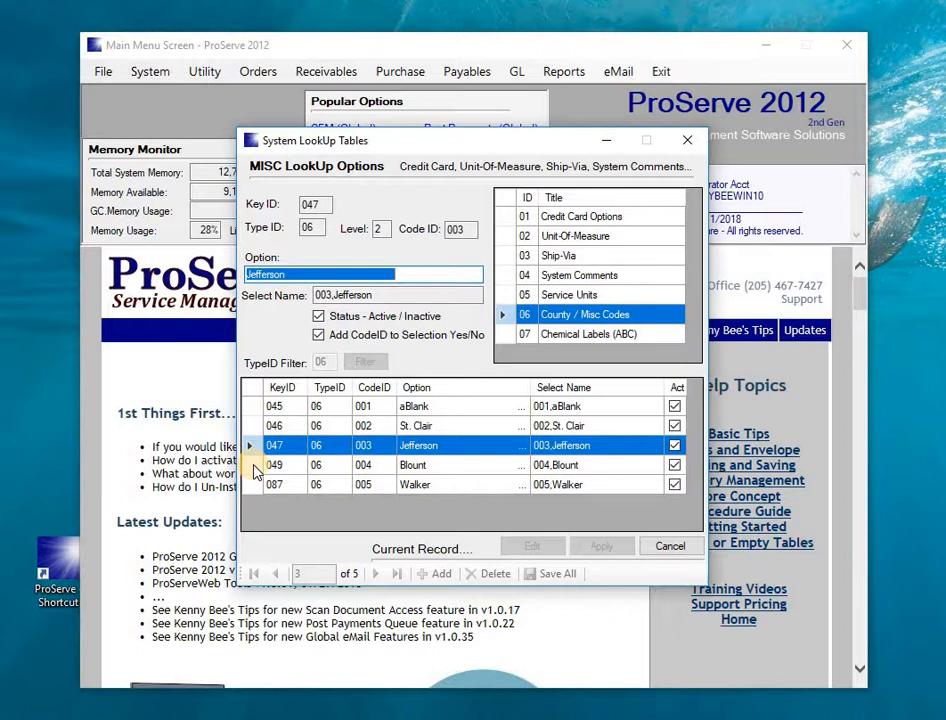
left_click(668, 546)
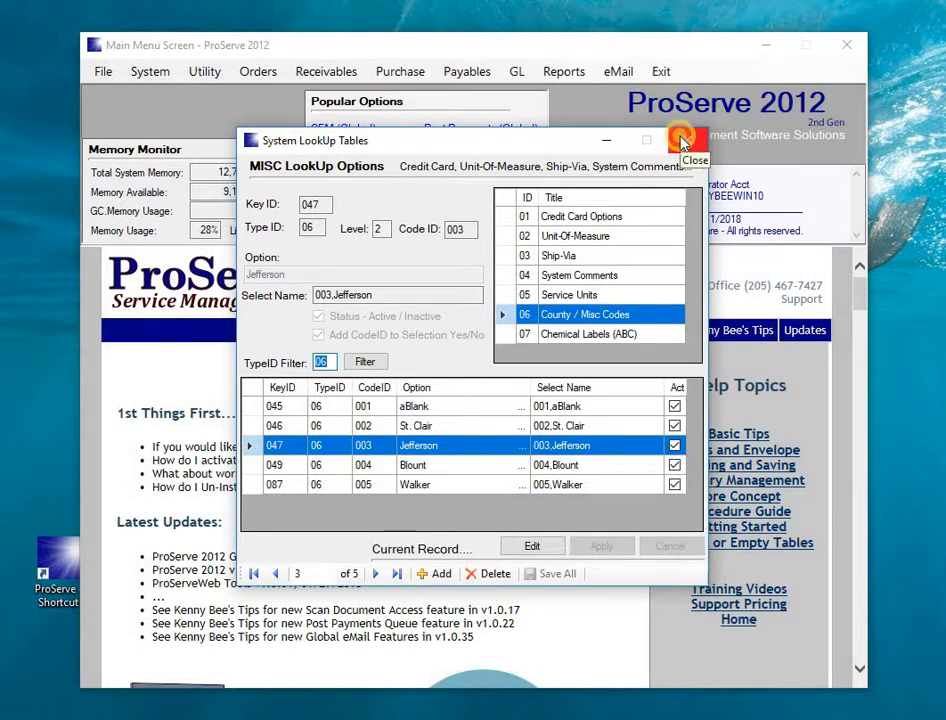
left_click(681, 142)
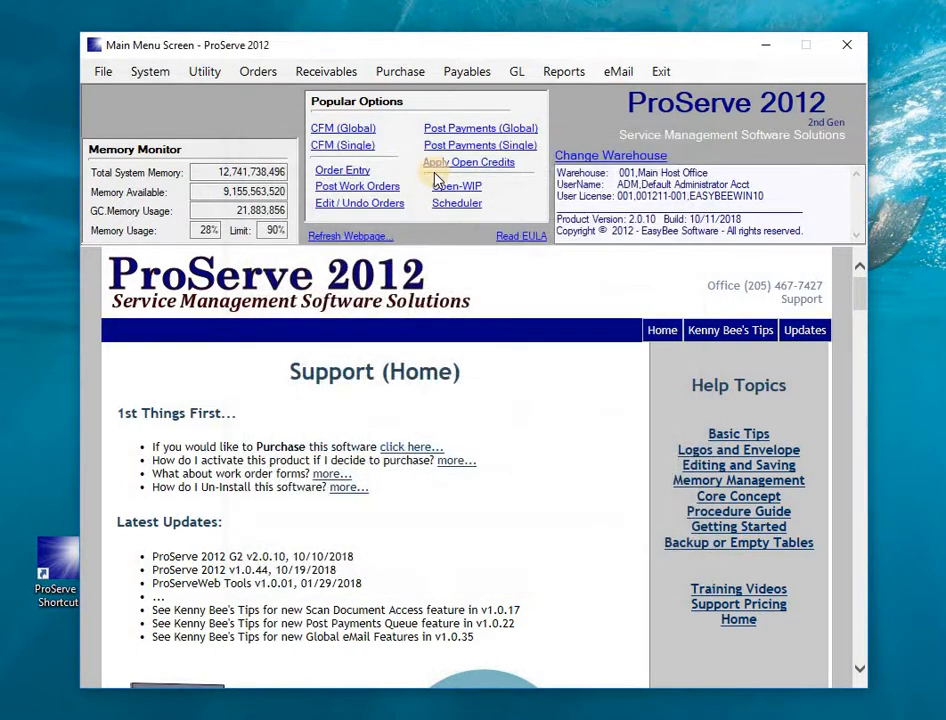
Open the Zip Codes lookup table and go to its code search field.
left_click(146, 71)
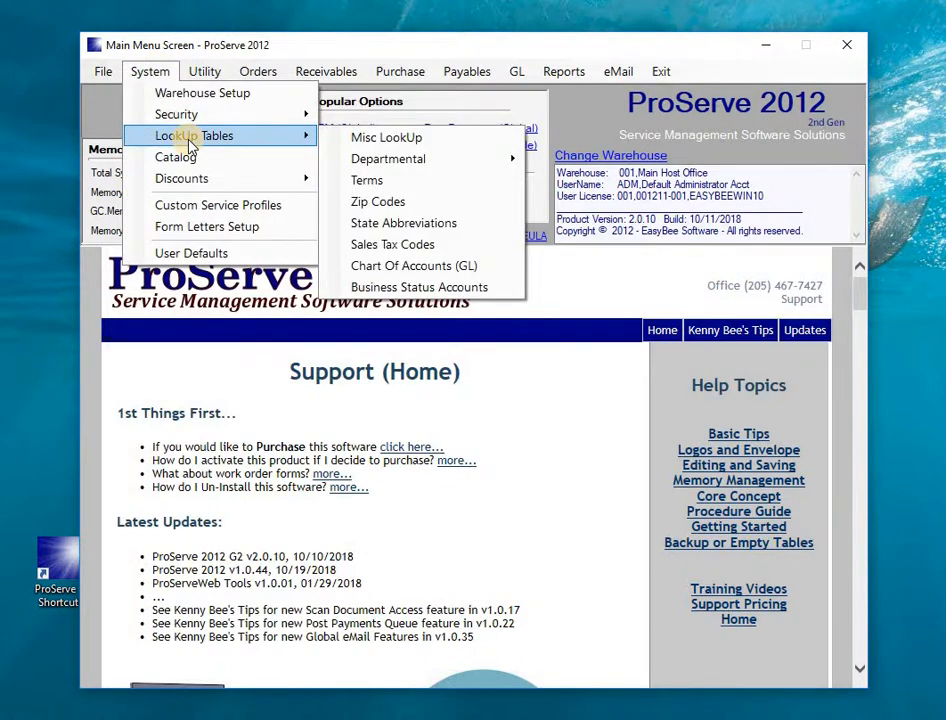
left_click(378, 202)
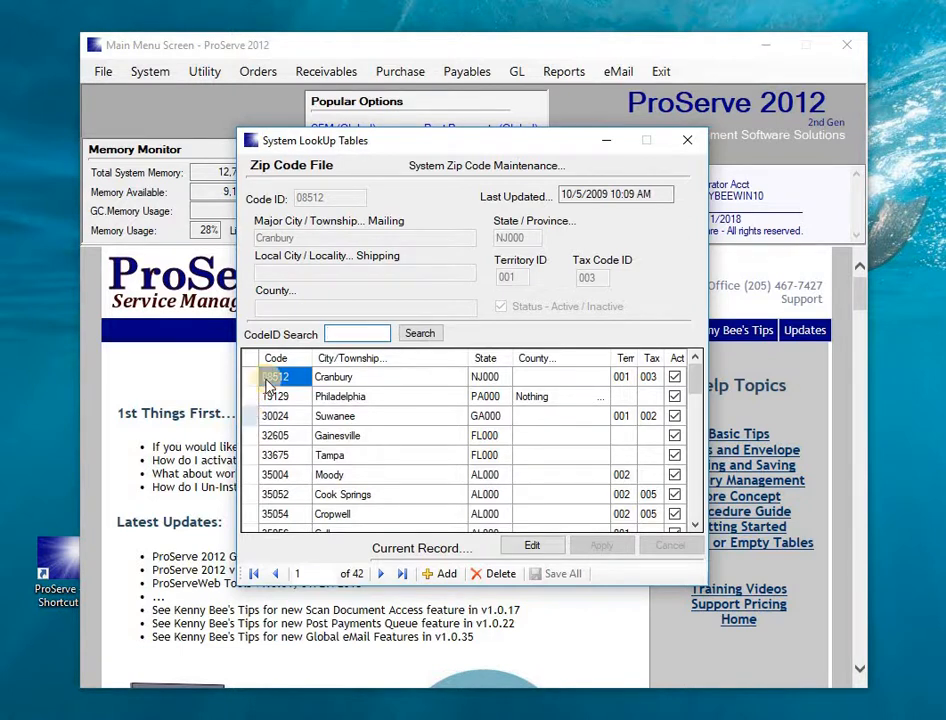
left_click(382, 333)
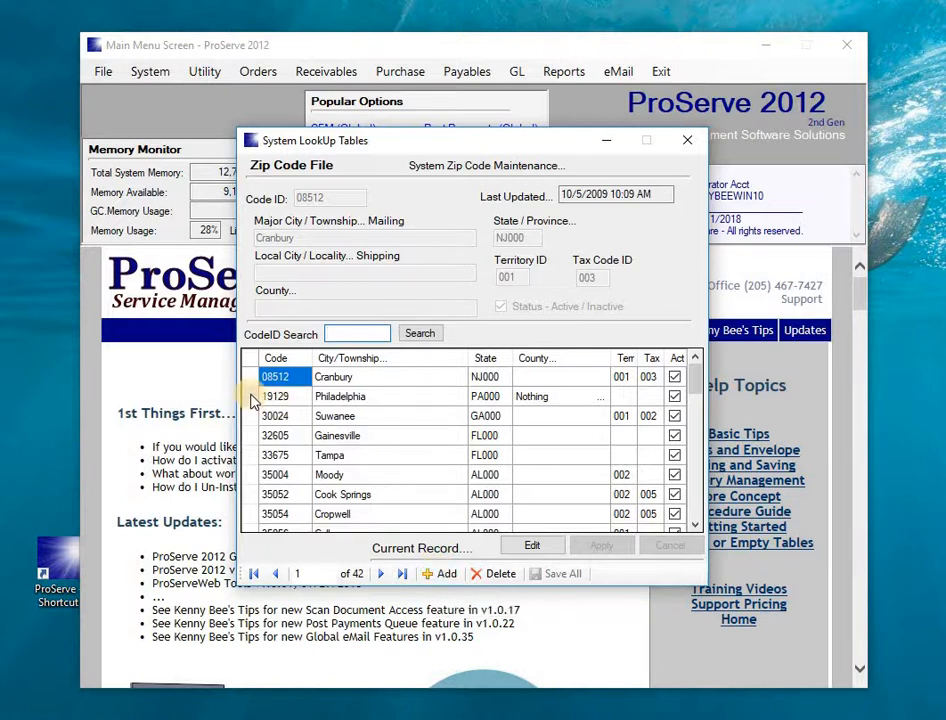
Open the Gainesville and Cook Springs zip code records for editing, review Cook Springs' tax code and territory IDs, and cancel each edit.
double_click(250, 436)
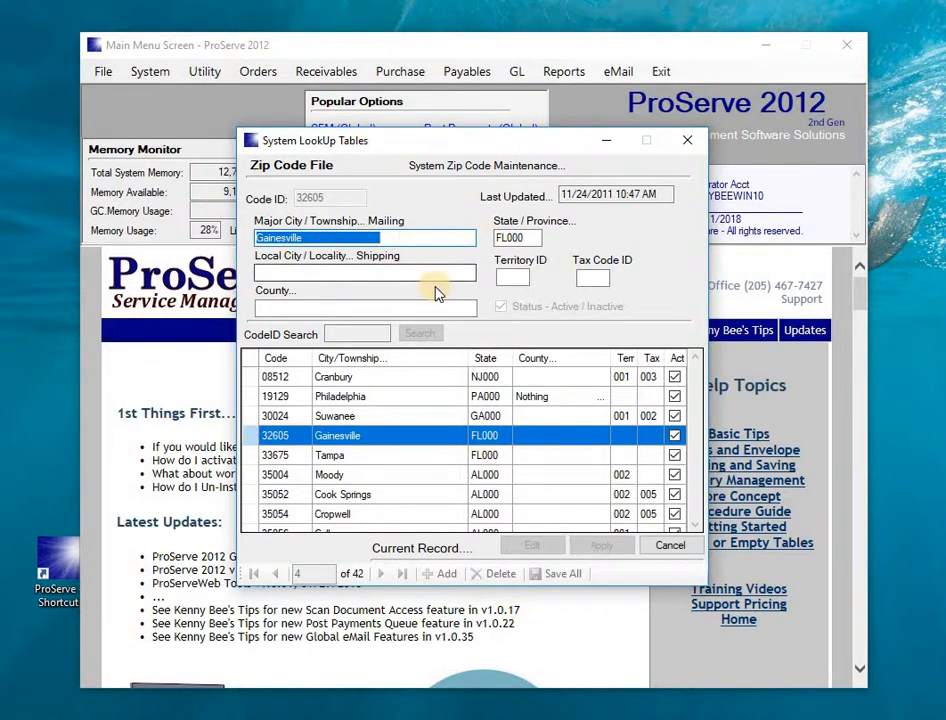
left_click(668, 545)
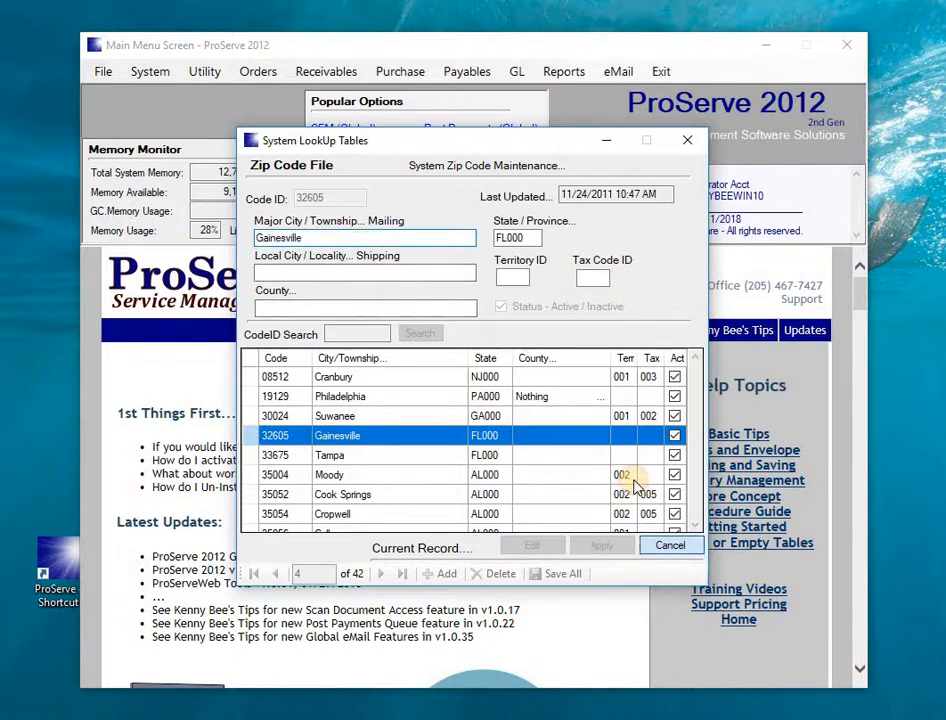
double_click(253, 497)
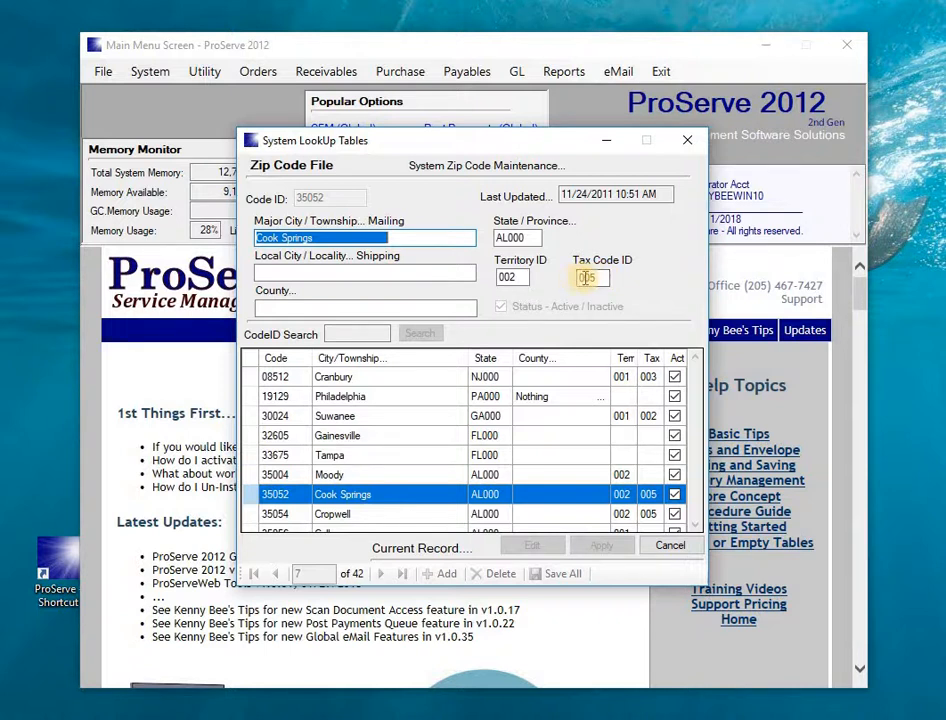
left_click(592, 279)
left_click(514, 280)
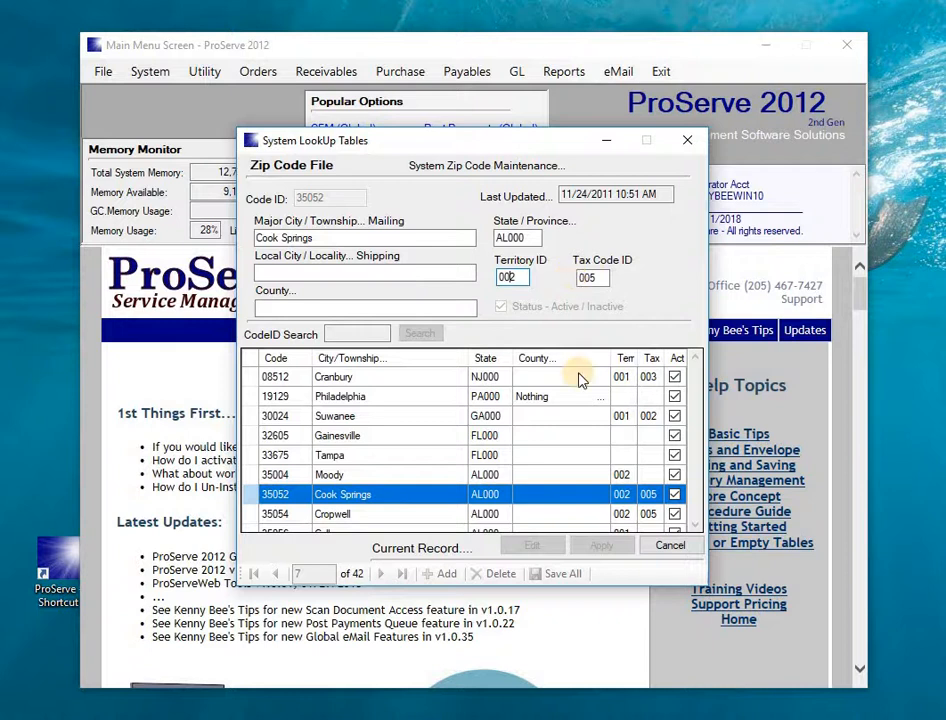
left_click(671, 545)
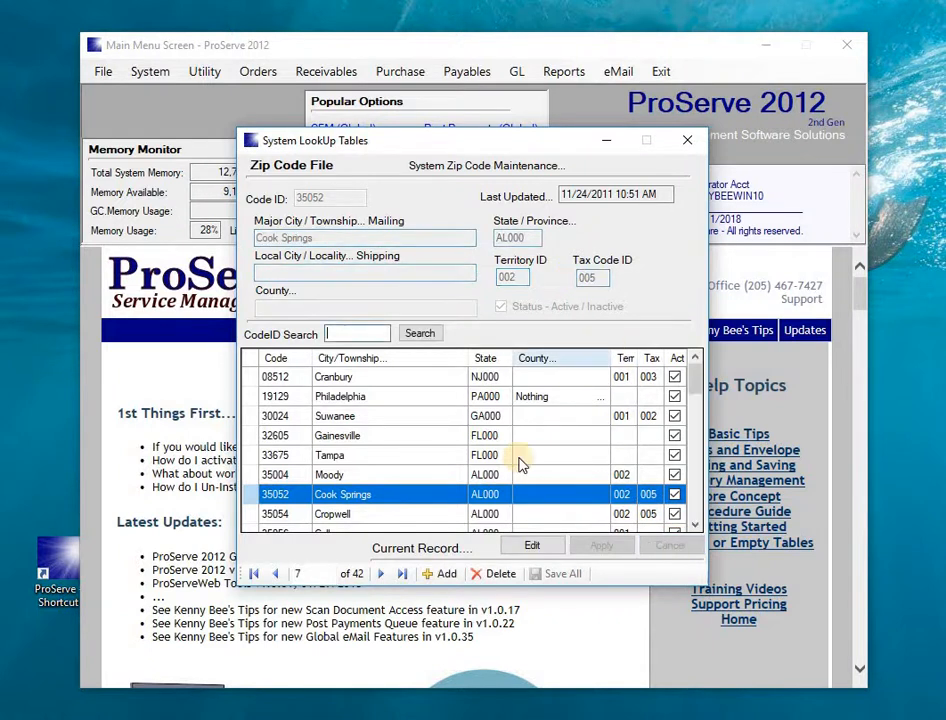
Start a new zip code record with code 35972 and try to skip its major city.
left_click(443, 576)
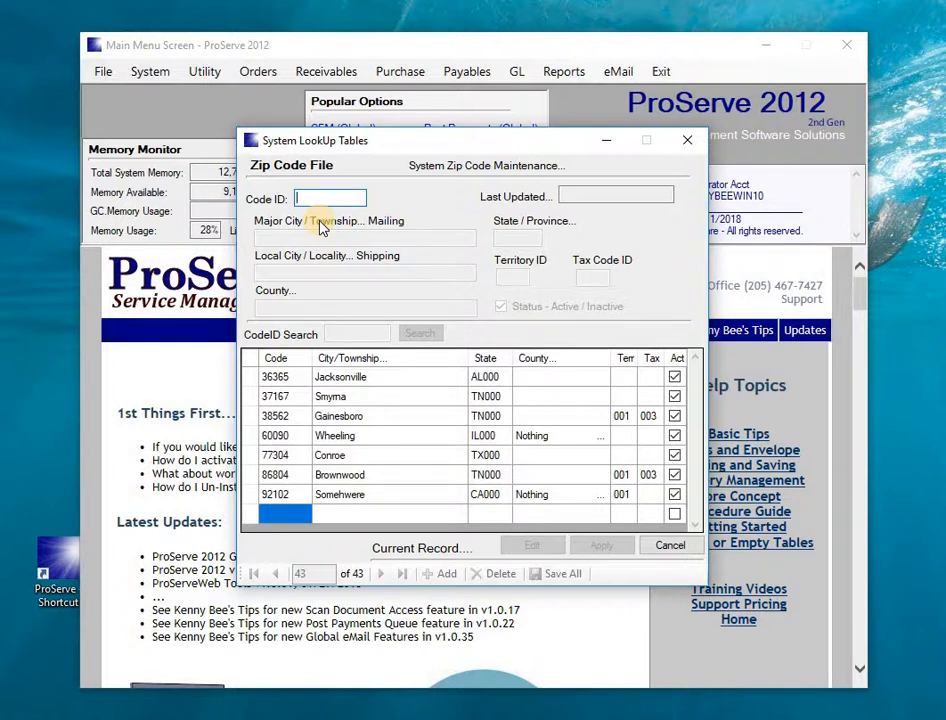
type("35972")
key("Tab")
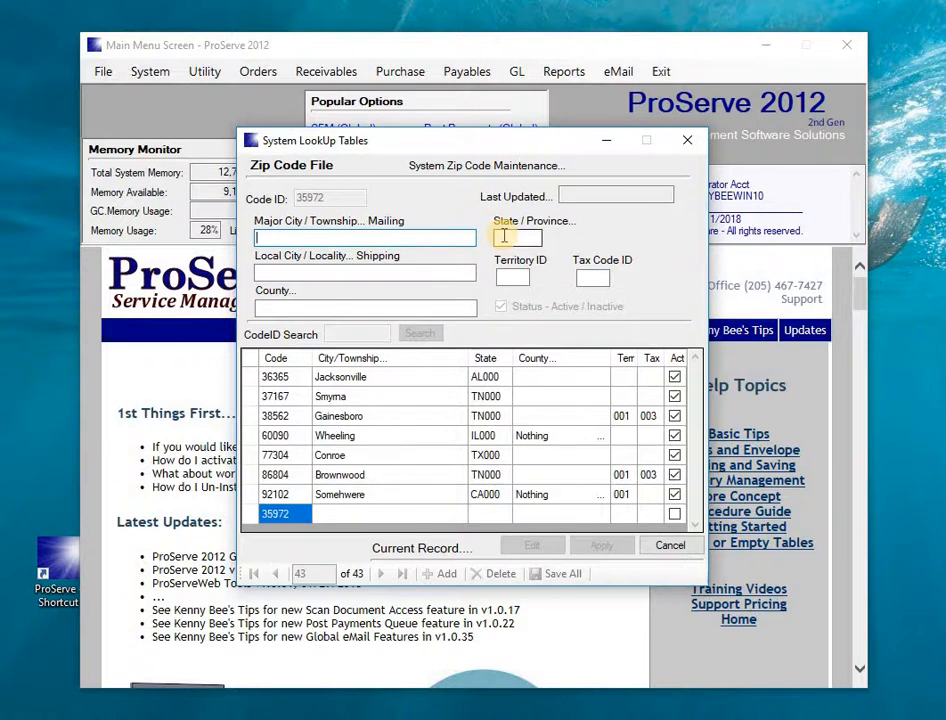
left_click(295, 271)
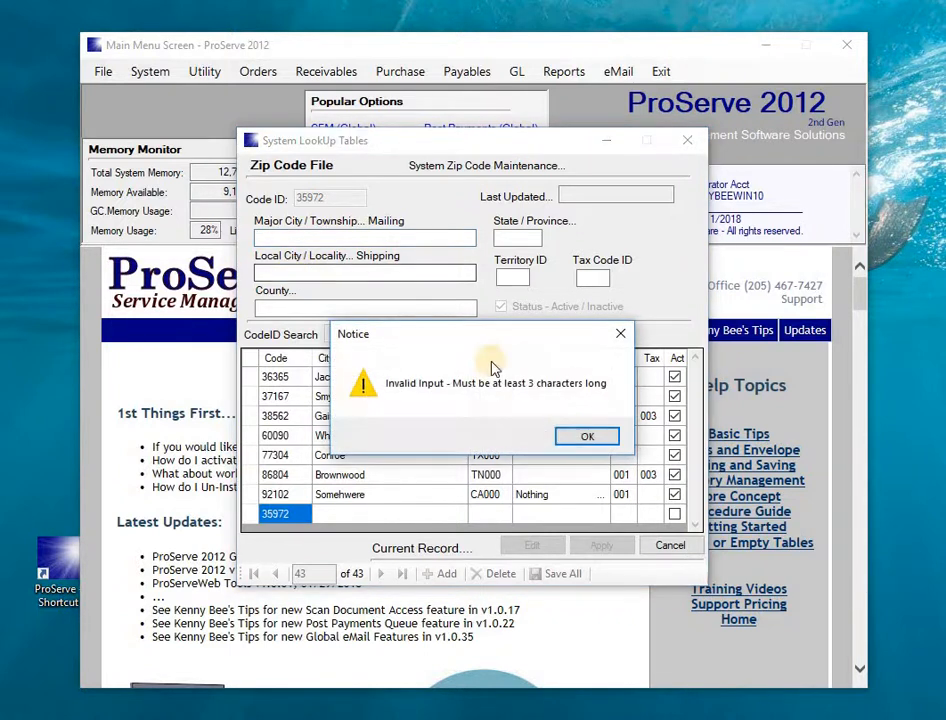
left_click(580, 440)
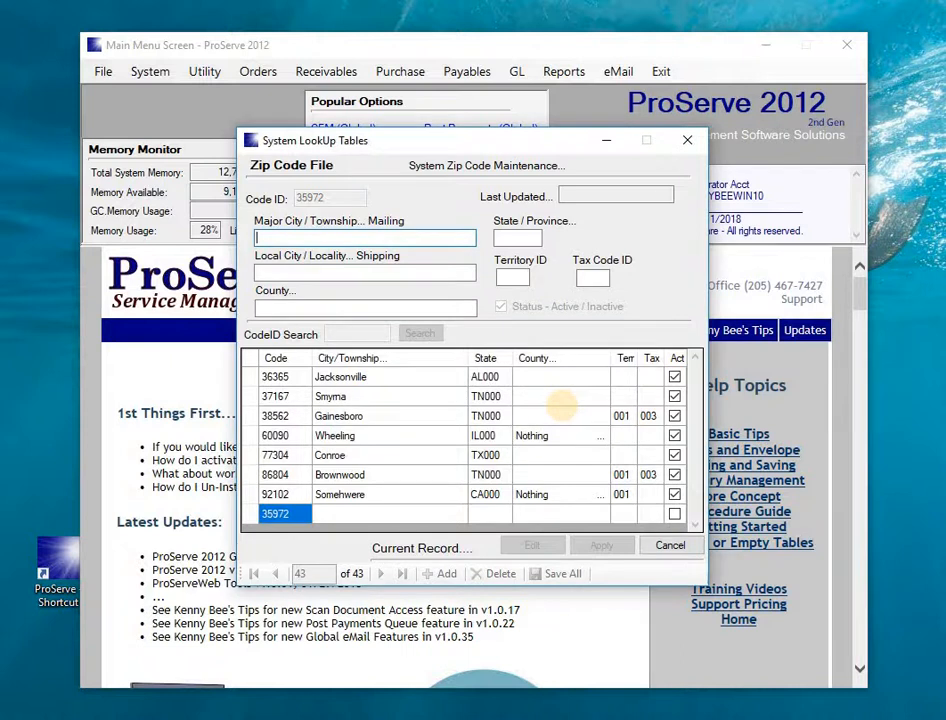
Set the new record's major city to any and state to AL000, and close the table without applying the record.
type("any")
key("Tab")
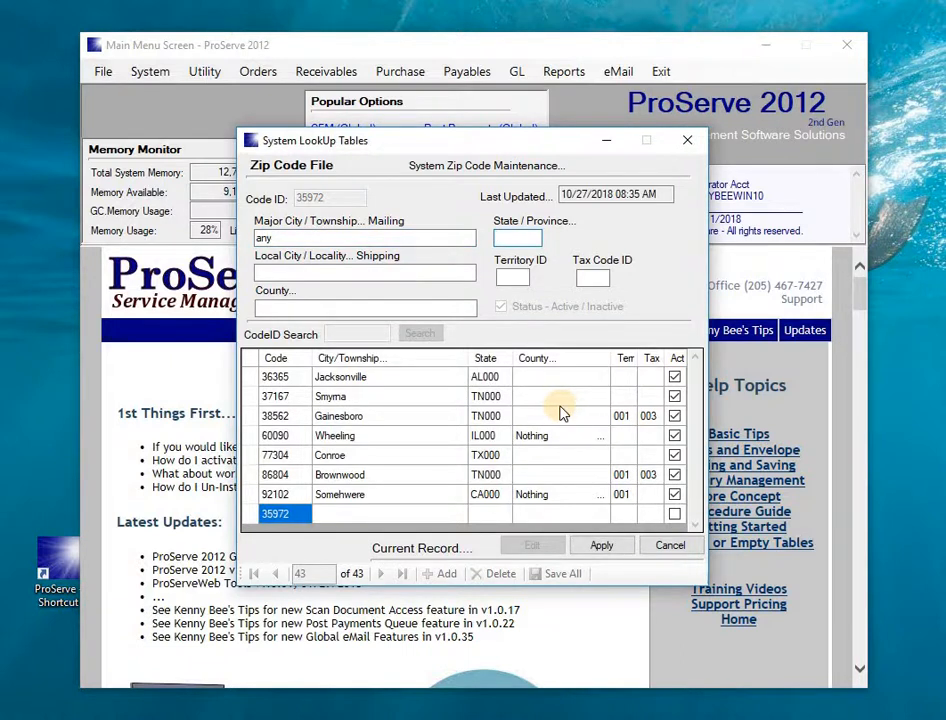
type("AL000")
key("Tab")
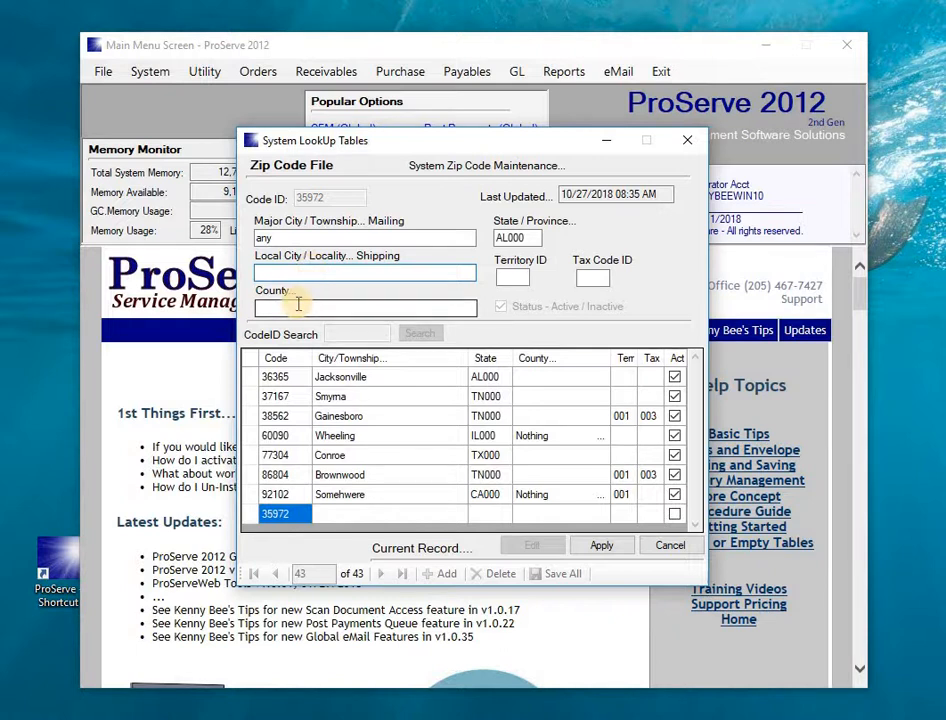
left_click(688, 145)
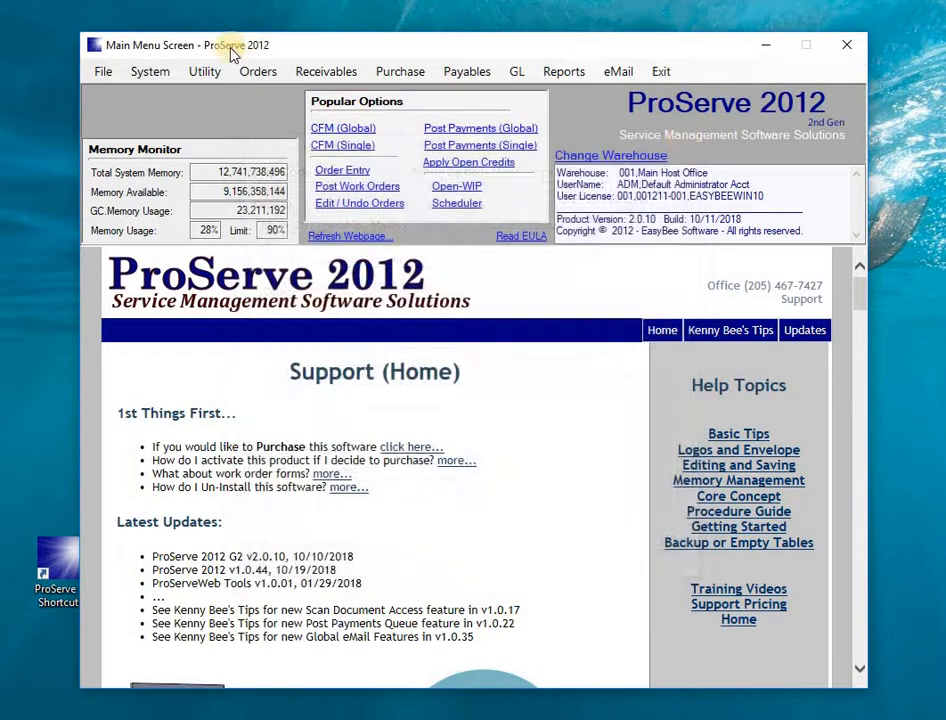
Open the customer file in single mode, CFM (Single).
left_click(145, 72)
left_click(380, 189)
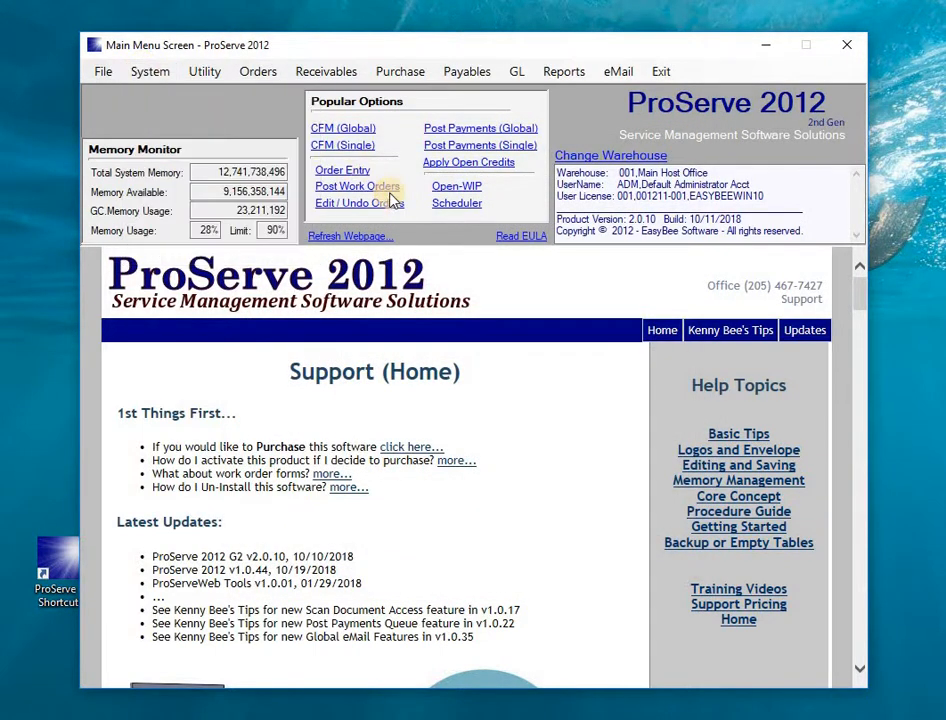
left_click(350, 150)
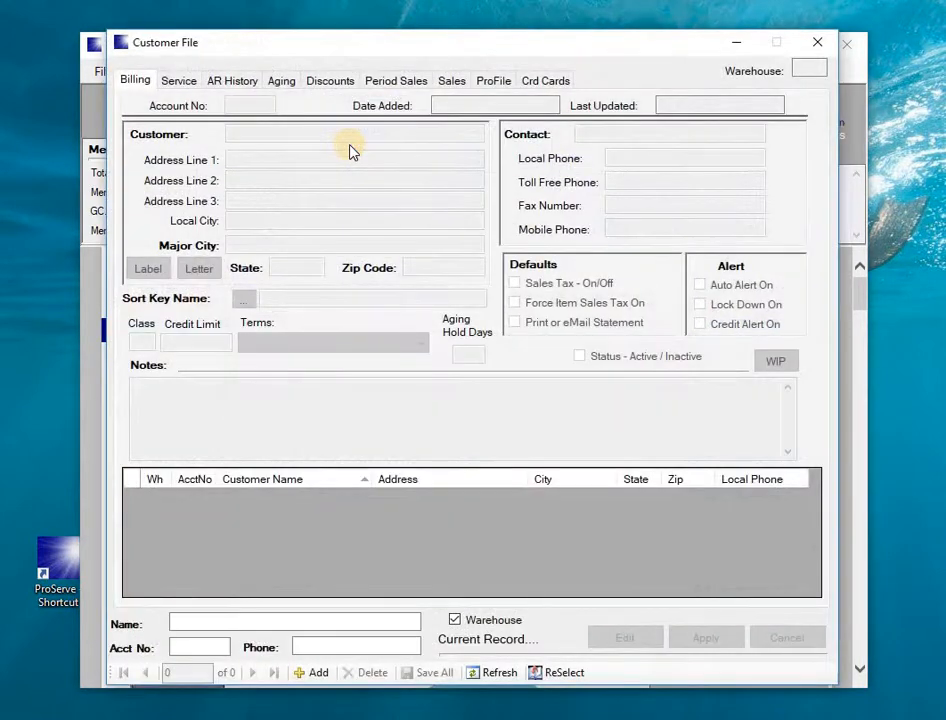
Search the customers by name with A and open the service account details of Ashville Elementery School.
type("A")
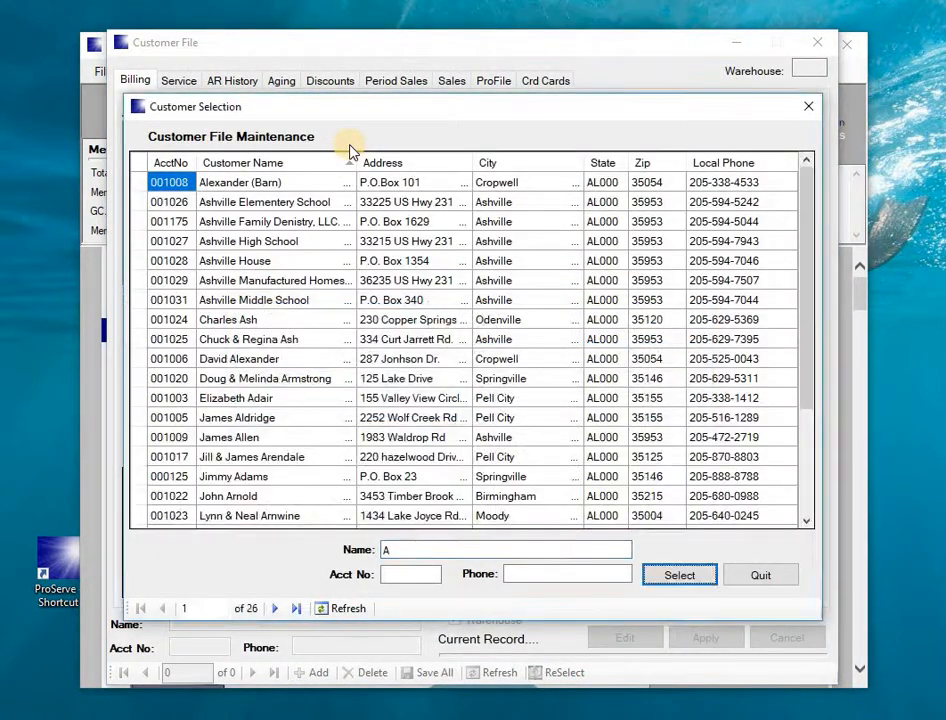
double_click(141, 202)
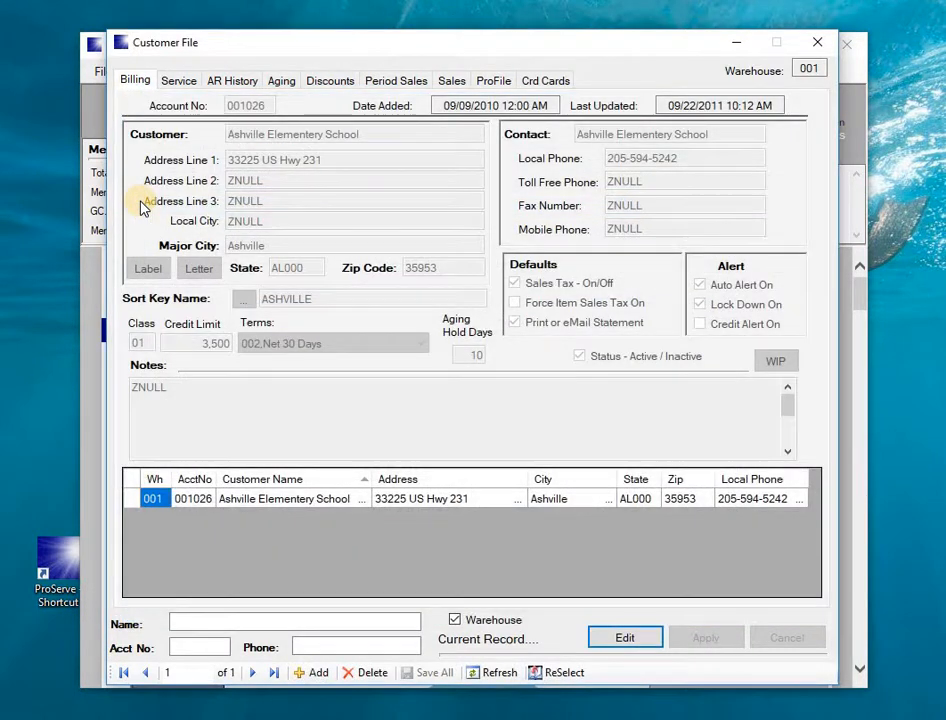
left_click(180, 81)
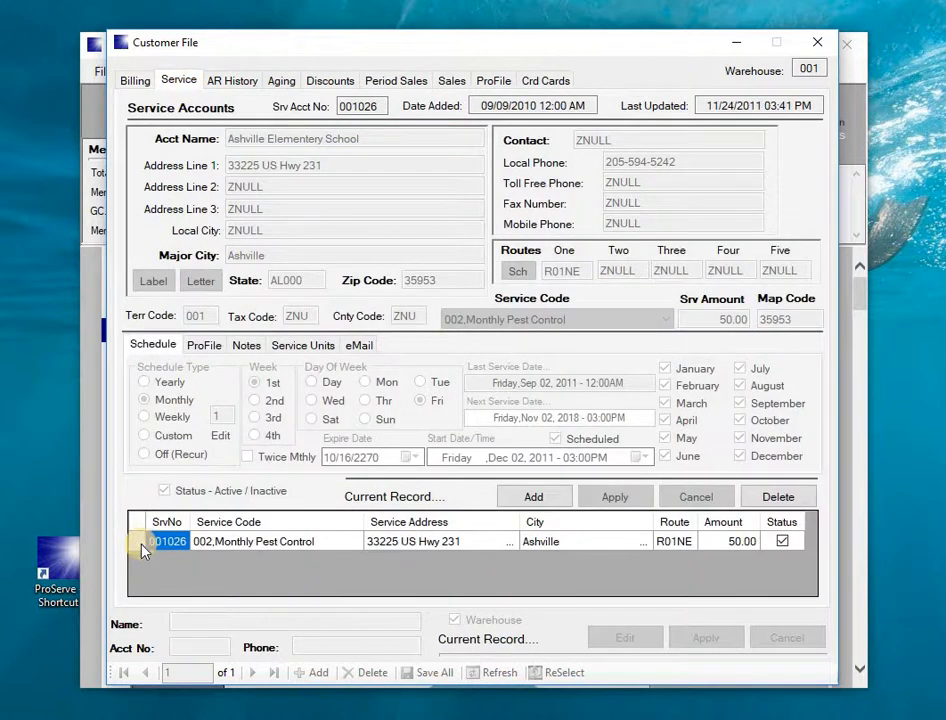
Start editing the Ashville Elementery School service account and set its tax code to 002, Ashville.
left_click(143, 547)
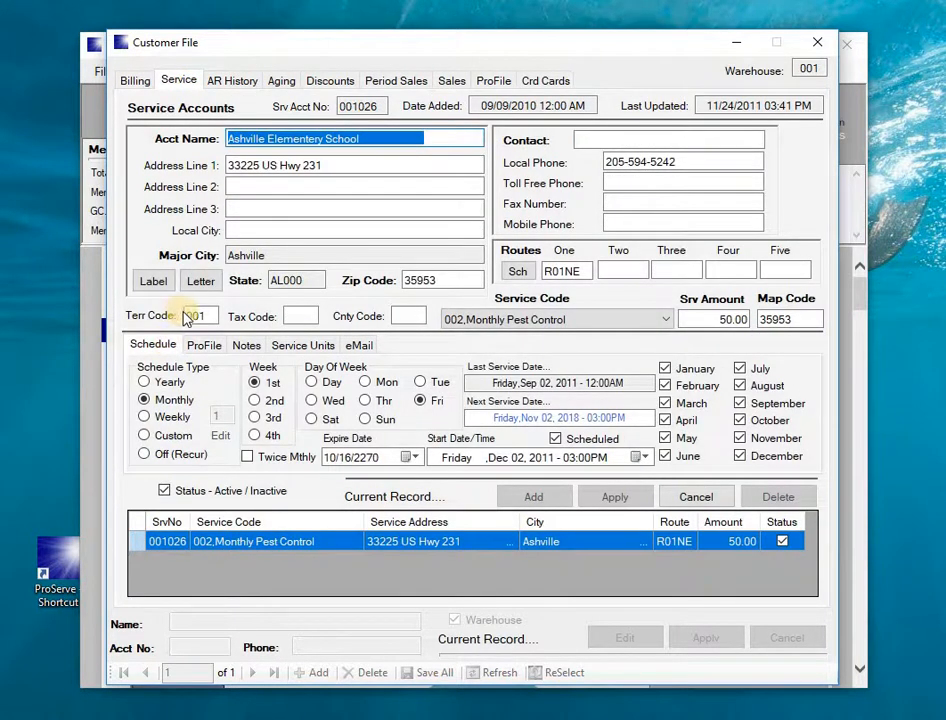
left_click(200, 316)
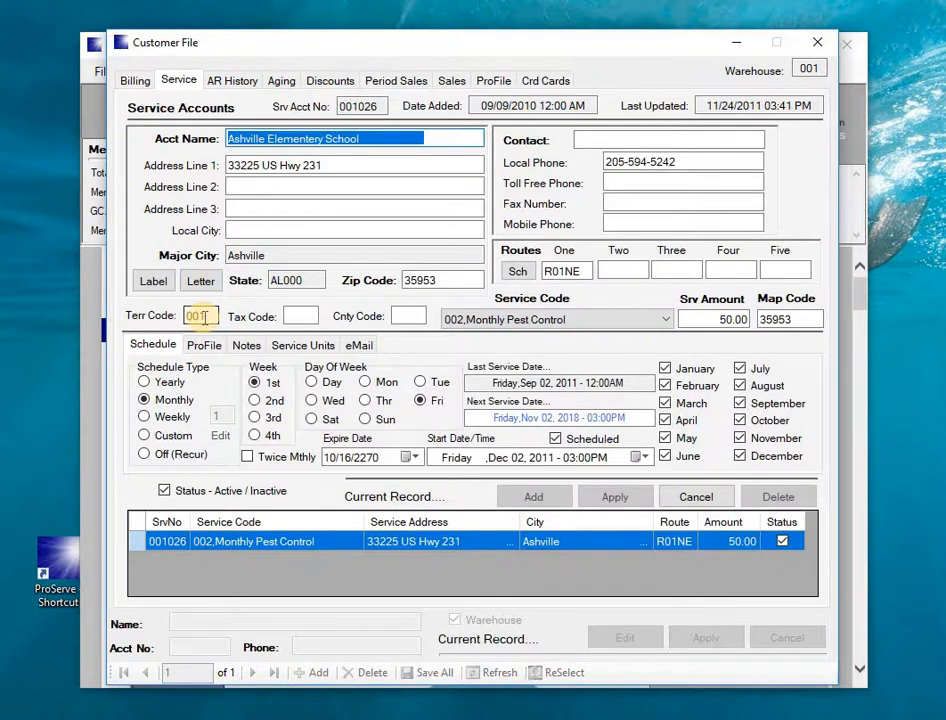
left_click(289, 316)
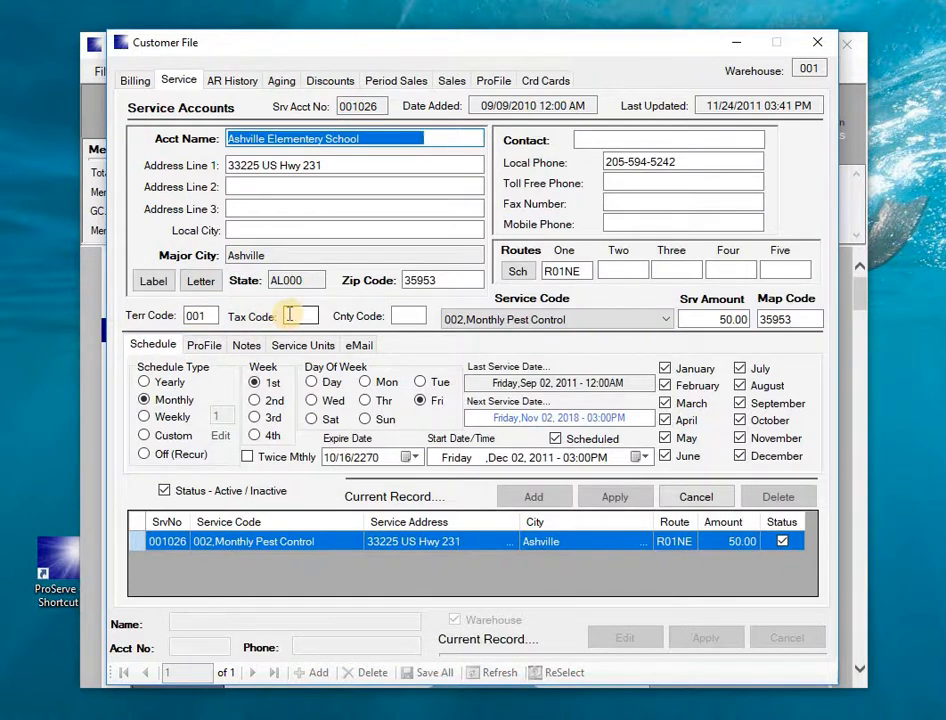
double_click(290, 316)
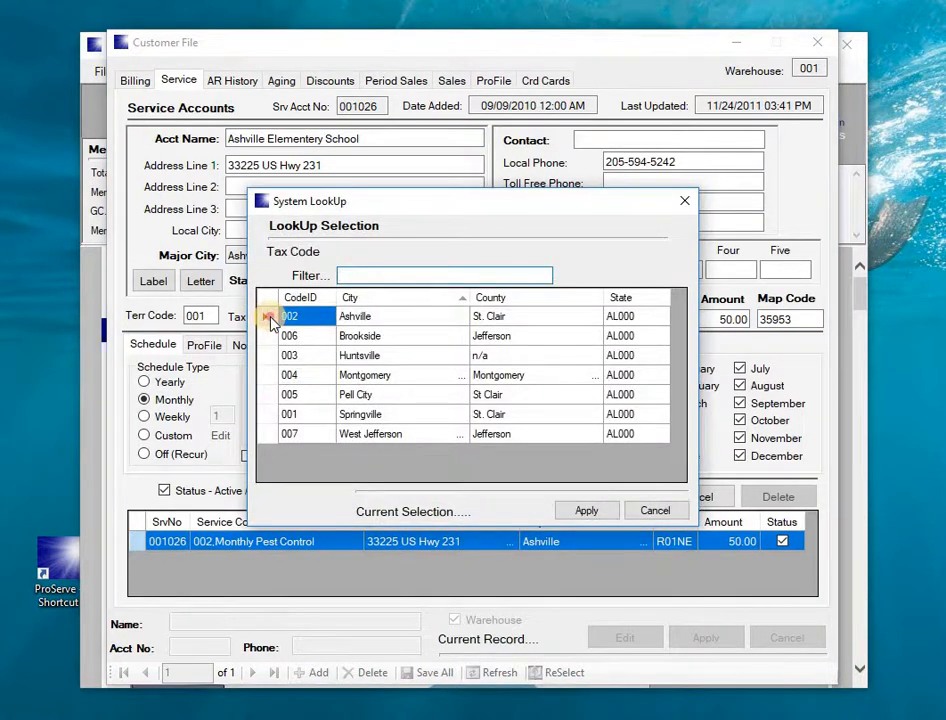
double_click(272, 318)
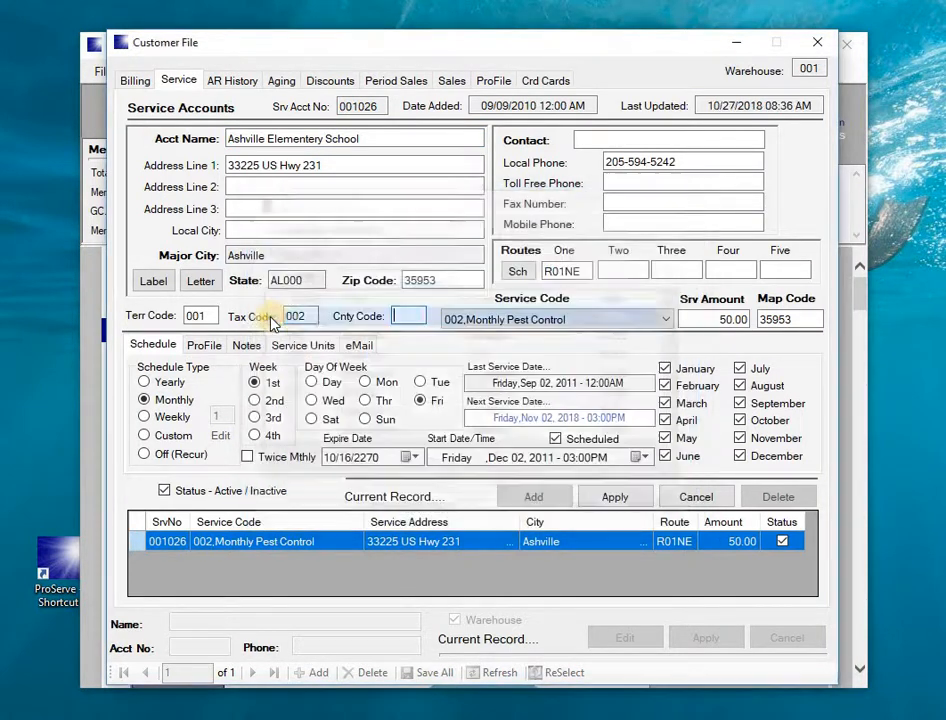
Set the service account's county code to 002, St. Clair, and close the customer file without applying the changes.
double_click(394, 318)
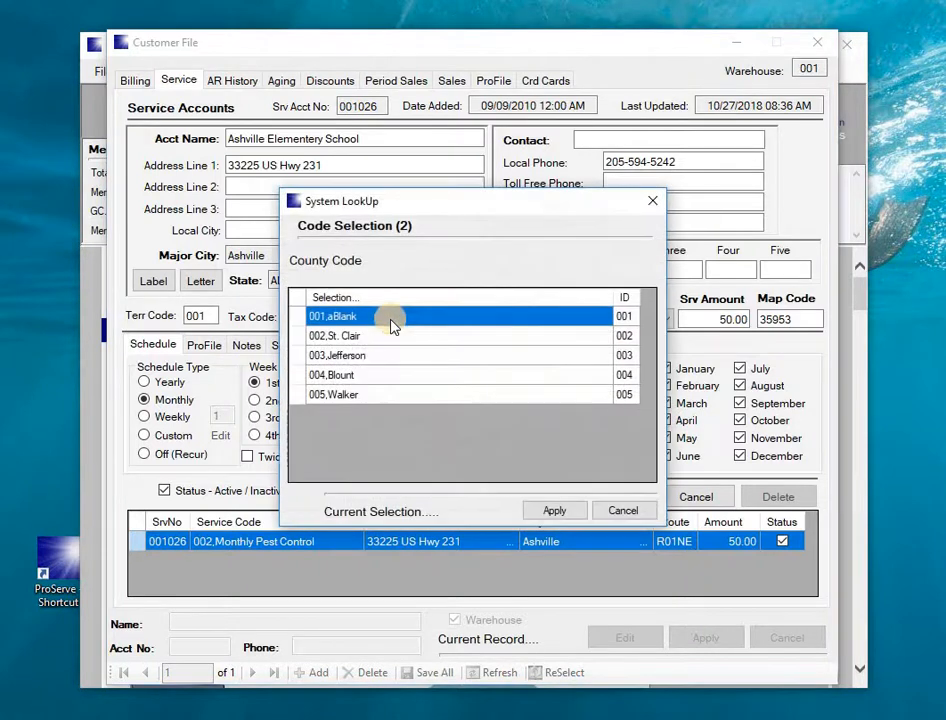
double_click(304, 338)
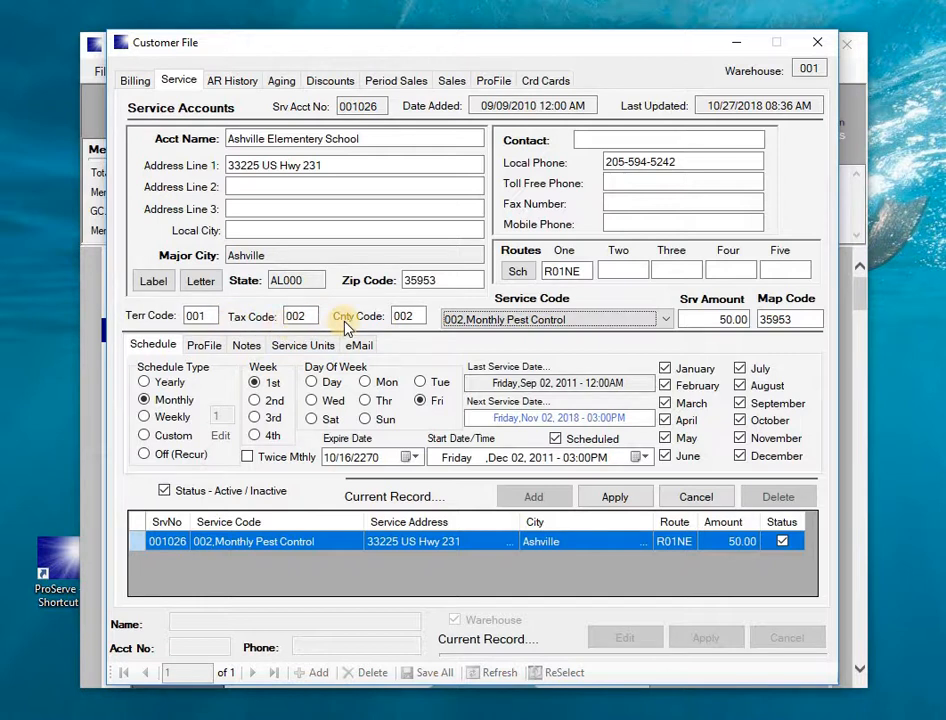
left_click(820, 42)
Open the Sales Ledger (Master) report options, look at the technician, county code and sales tax code filters, and close them.
left_click(560, 71)
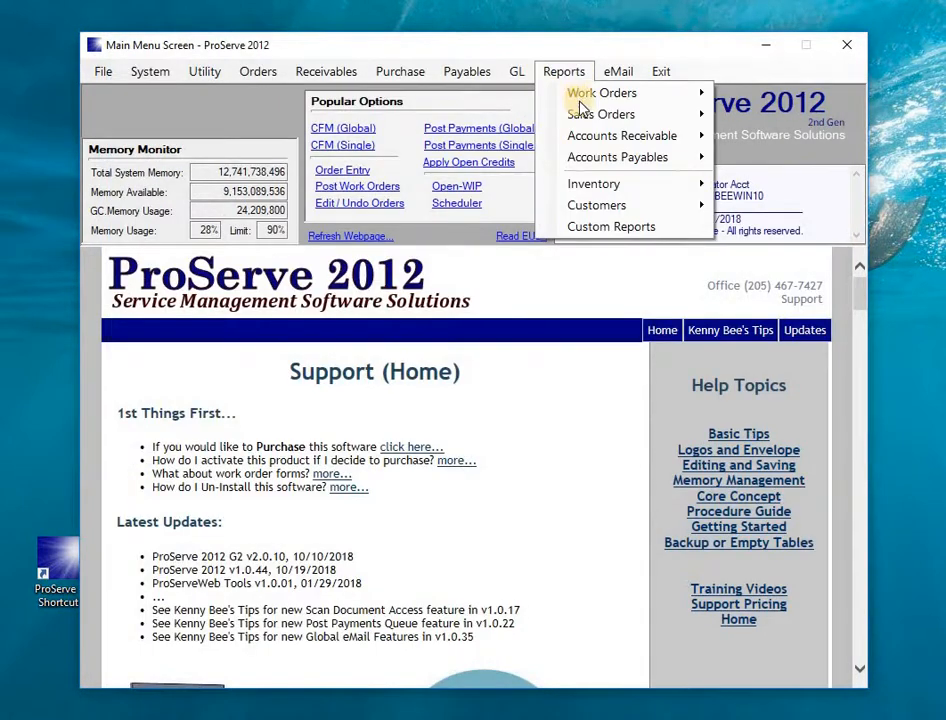
mouse_move(583, 113)
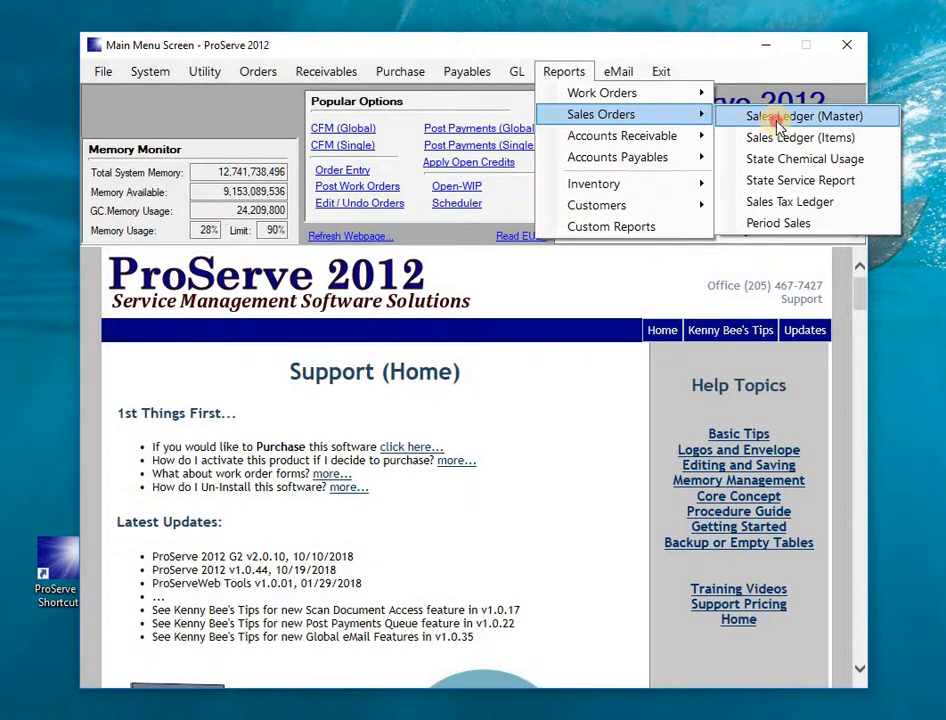
left_click(766, 116)
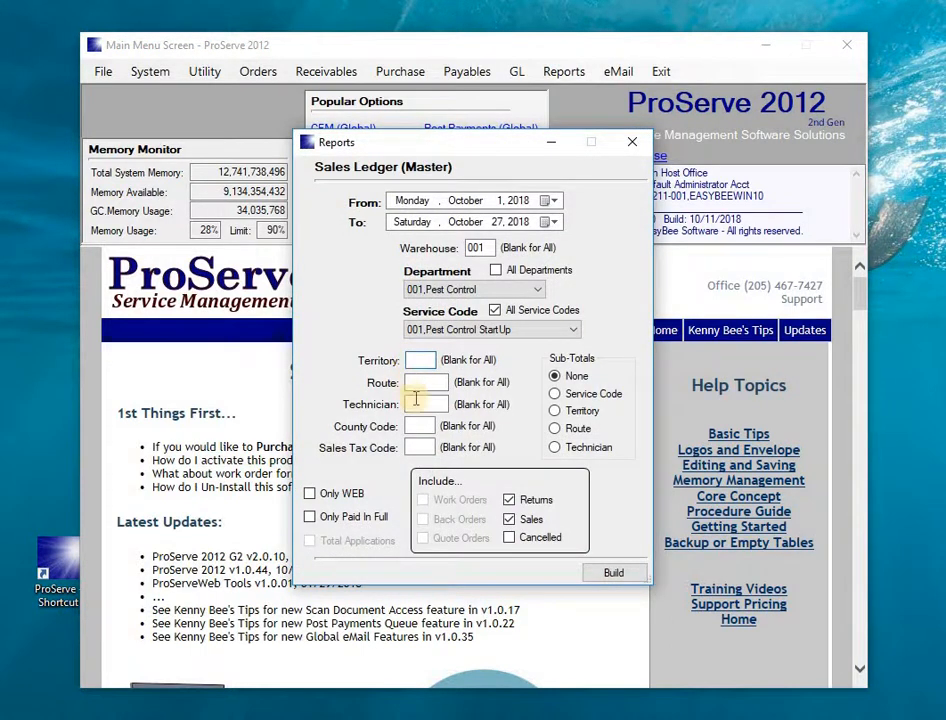
left_click(416, 401)
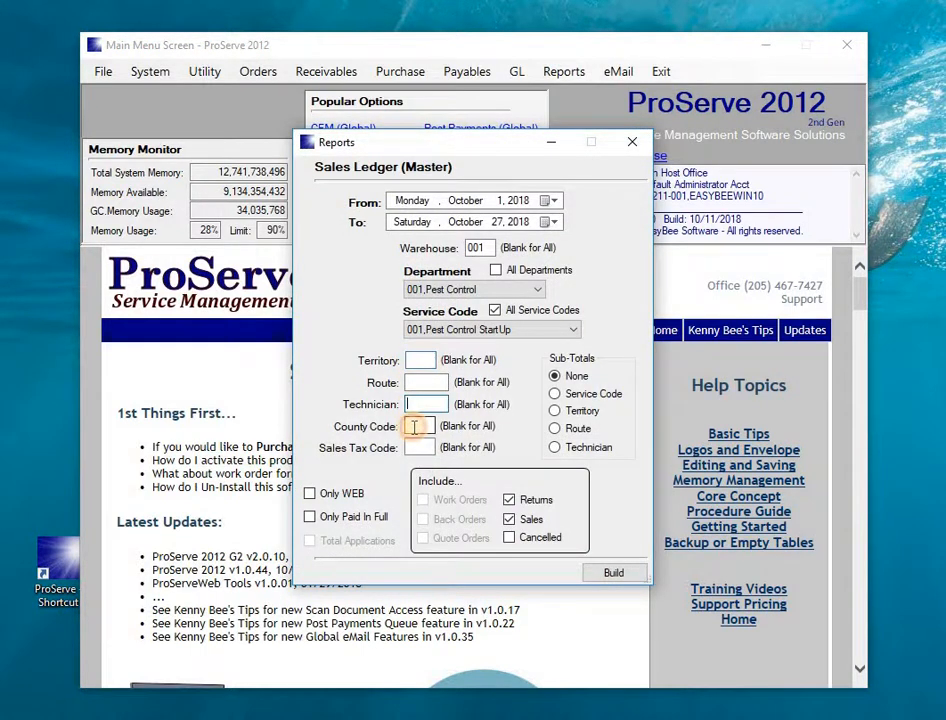
left_click(416, 449)
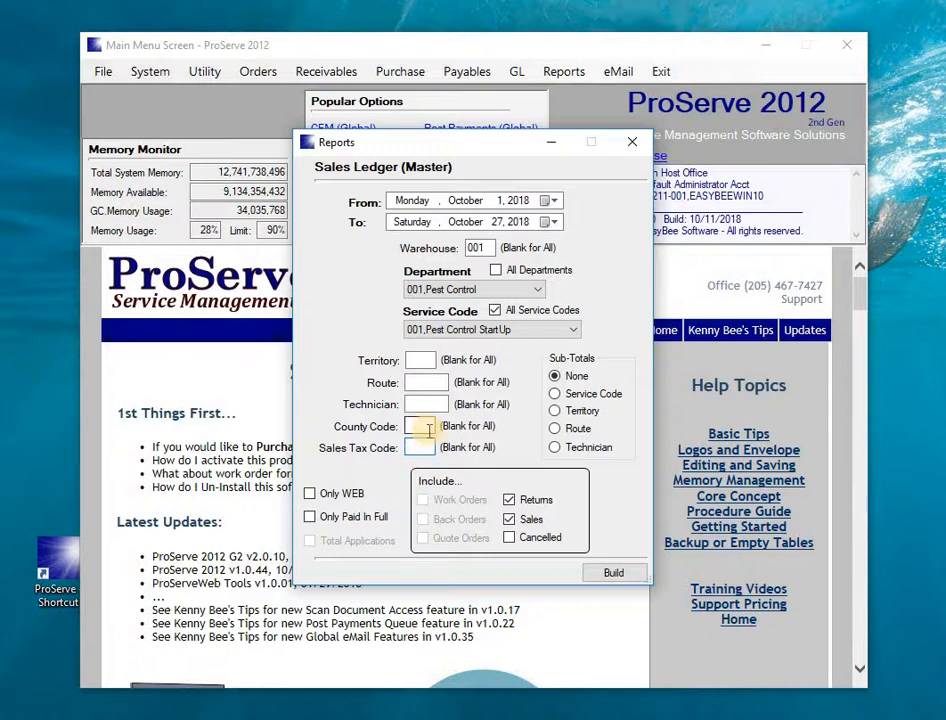
left_click(630, 141)
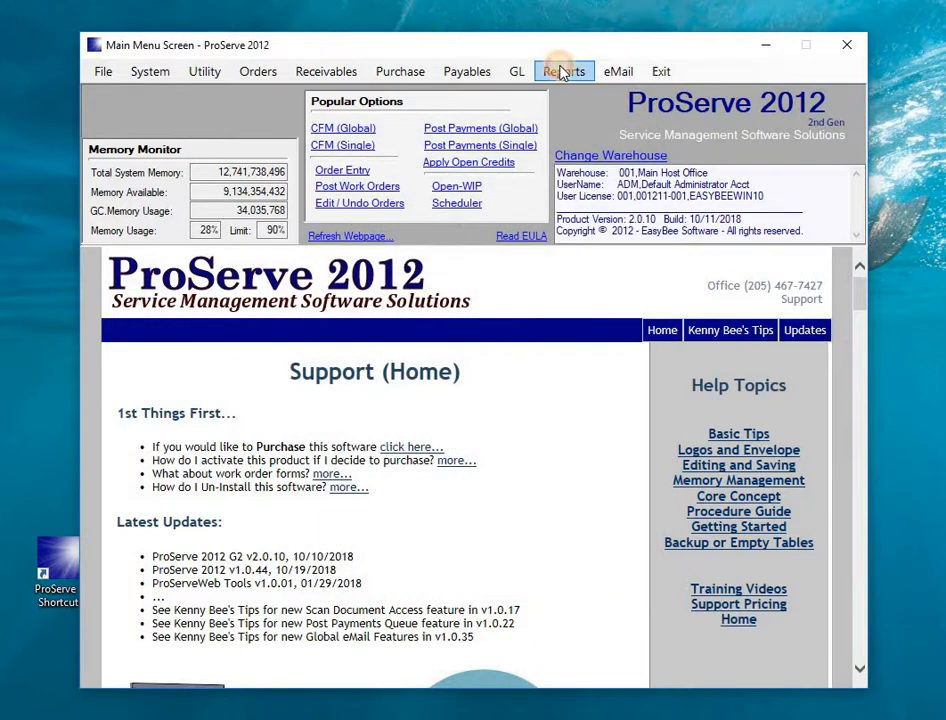
Build the Sales Tax Ledger report for all departments, limited to orders paid in full, with the sales tax code filter blank.
left_click(557, 70)
mouse_move(591, 116)
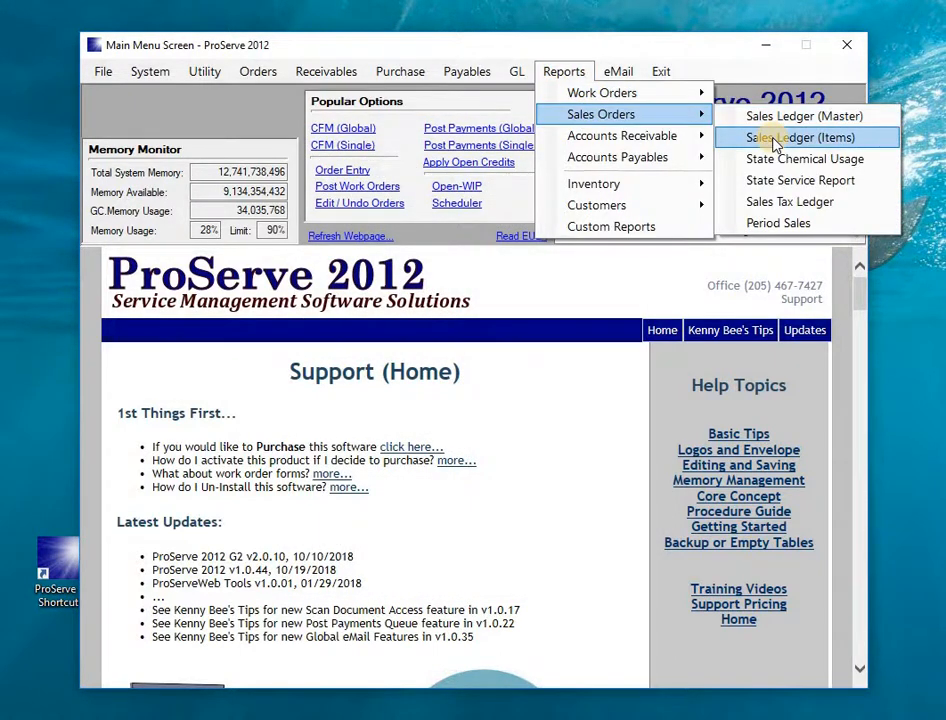
left_click(793, 203)
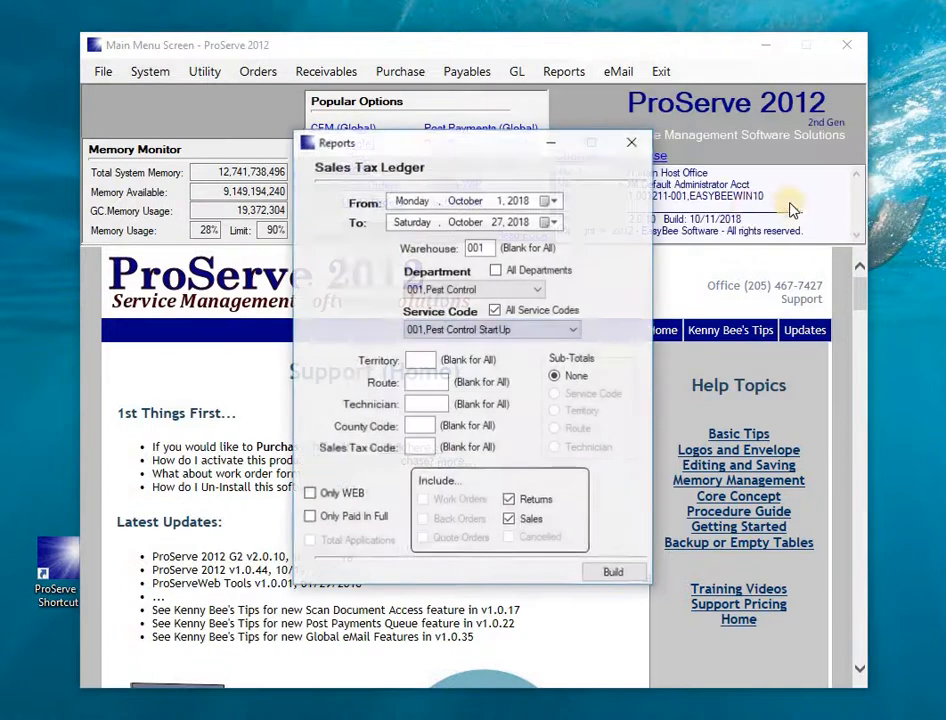
left_click(420, 447)
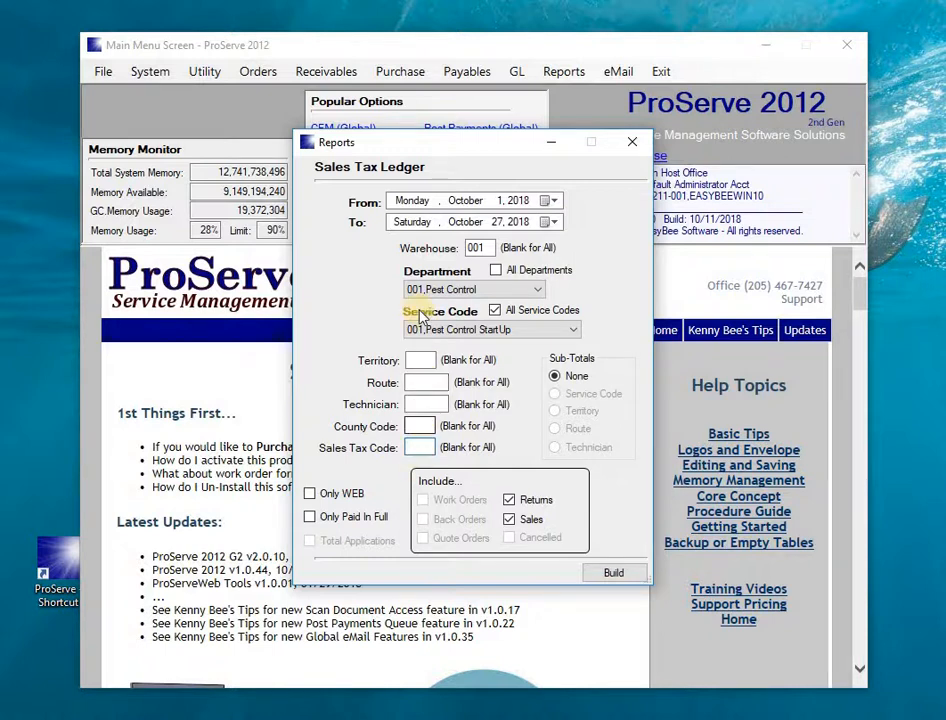
left_click(498, 273)
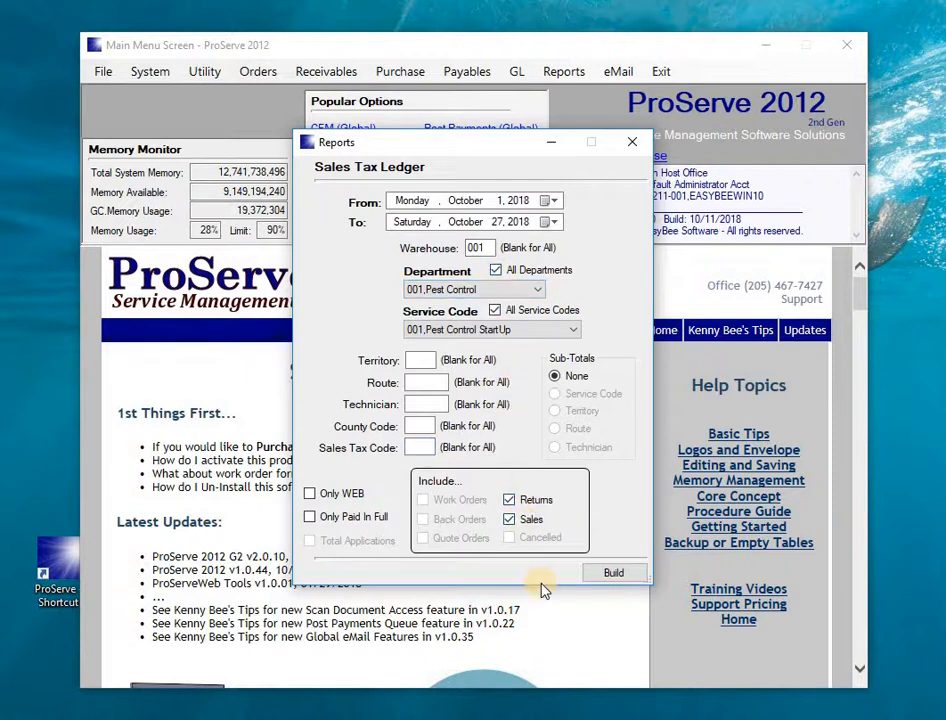
left_click(311, 517)
left_click(613, 572)
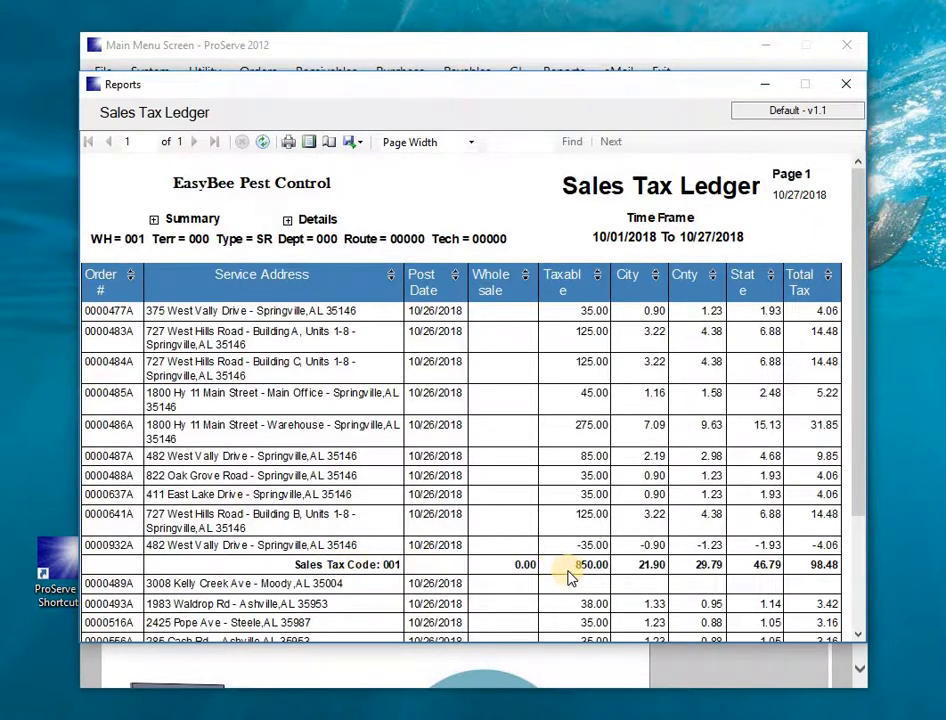
Review the Sales Tax Ledger's subtotals per sales tax code and the grand totals, and close the report and its options.
left_click_drag(864, 420, 866, 540)
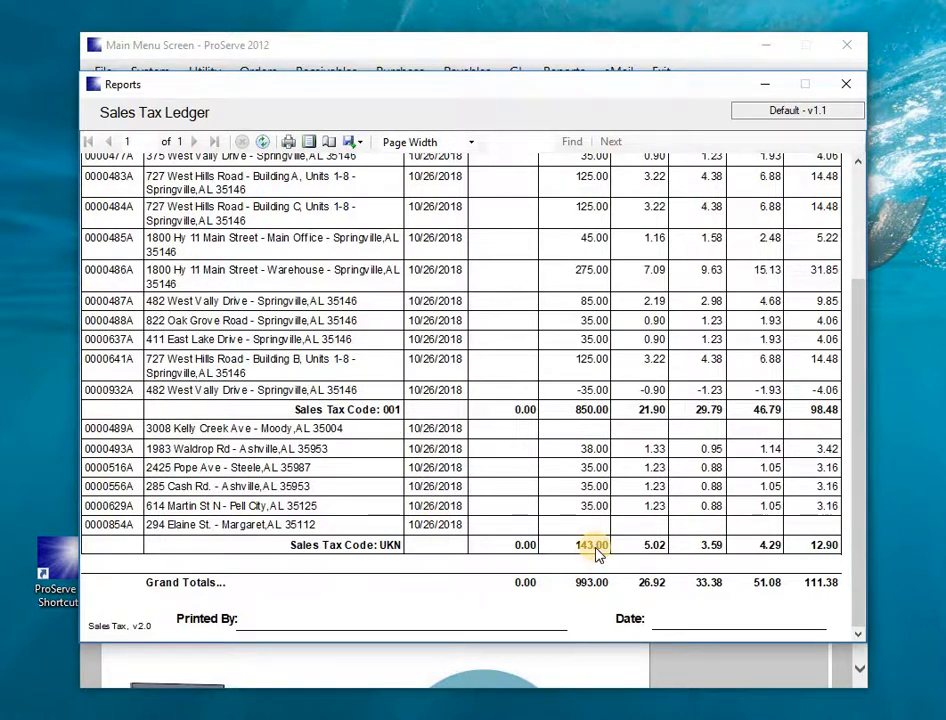
left_click(843, 87)
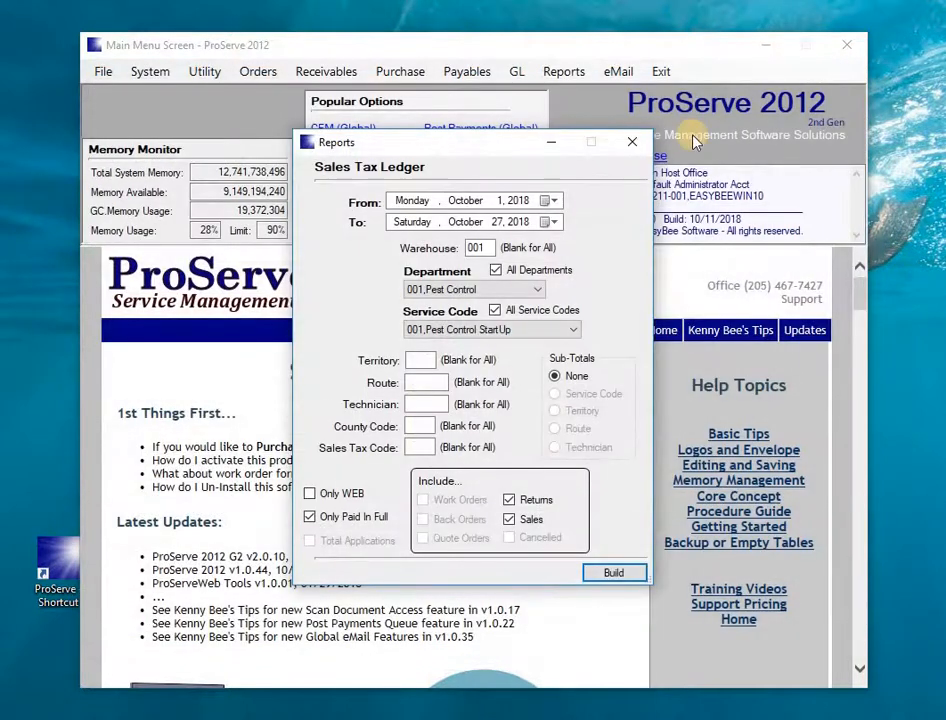
left_click(630, 145)
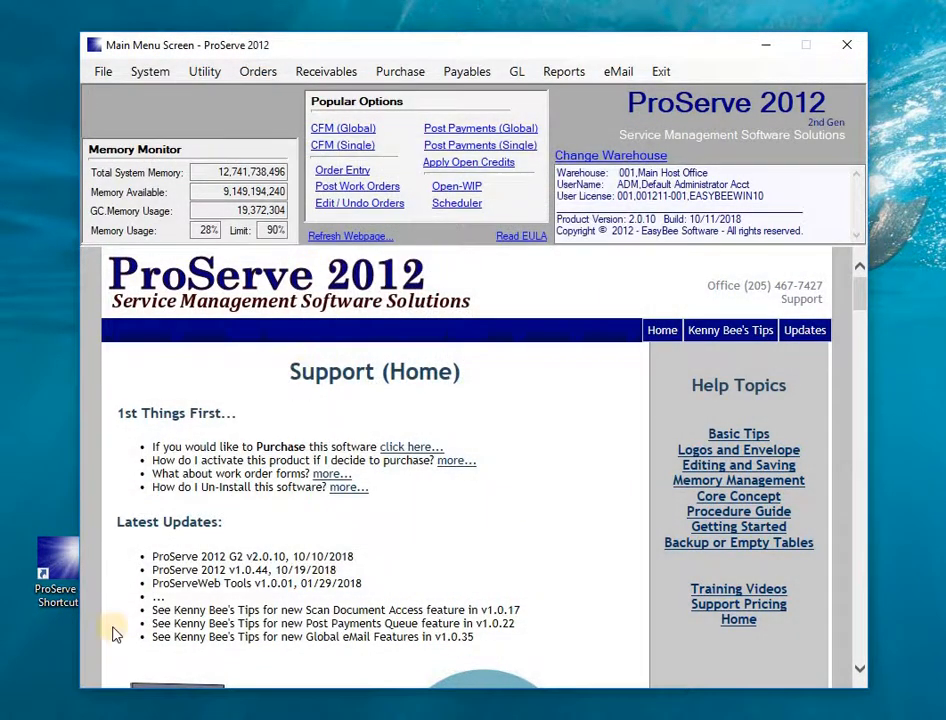